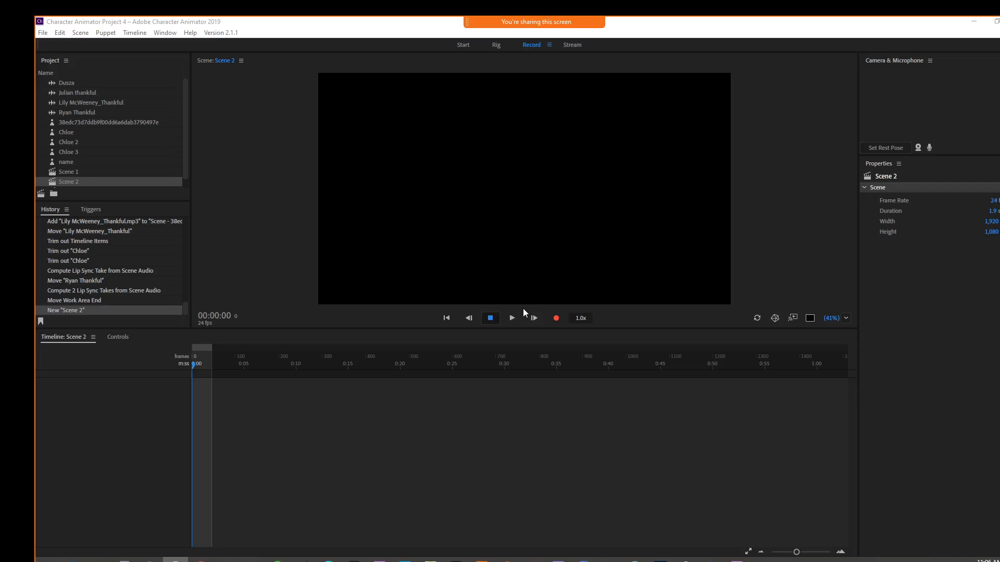
Step: Open Scene 2 and add the Chloe puppet to its timeline
double_click(49, 172)
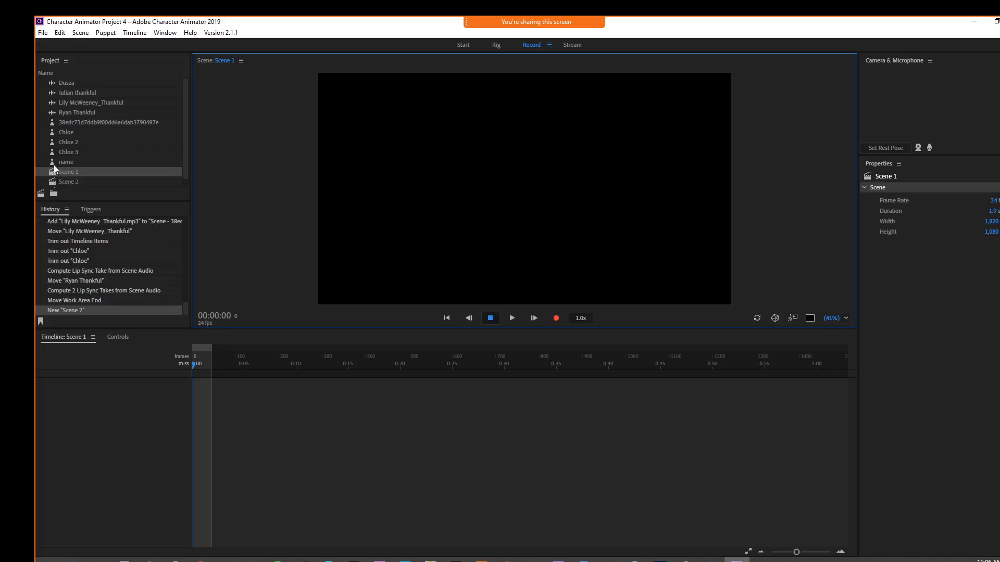
left_click(55, 181)
double_click(54, 180)
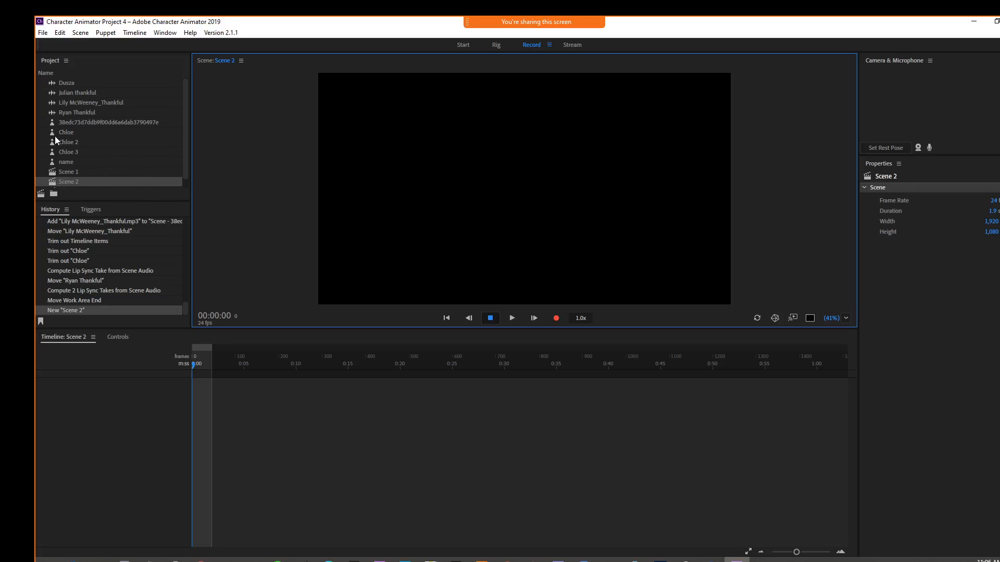
left_click_drag(52, 133, 190, 363)
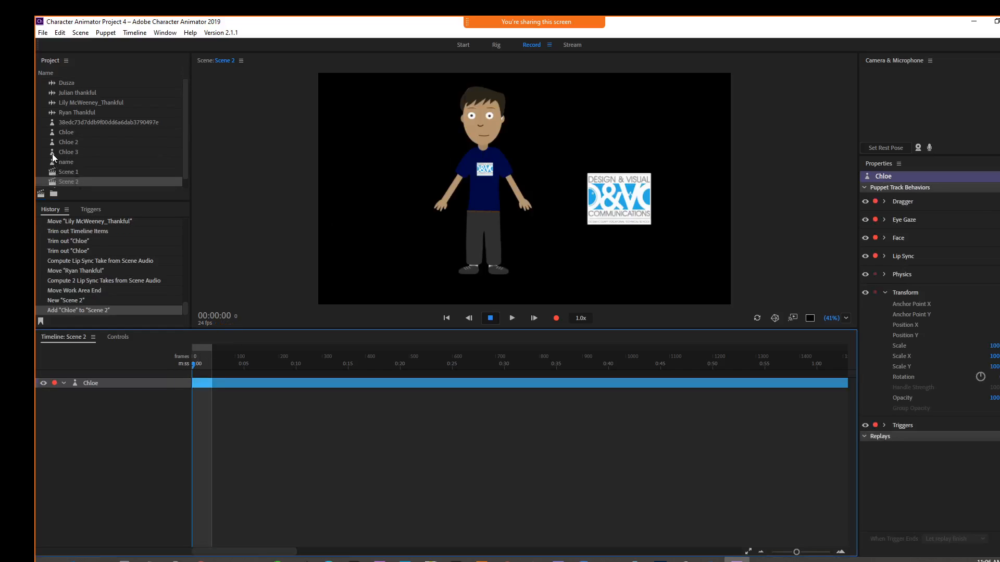
Step: Add the Chloe 3 puppet to Scene 2 and set its Position X to 290
left_click_drag(51, 151, 88, 388)
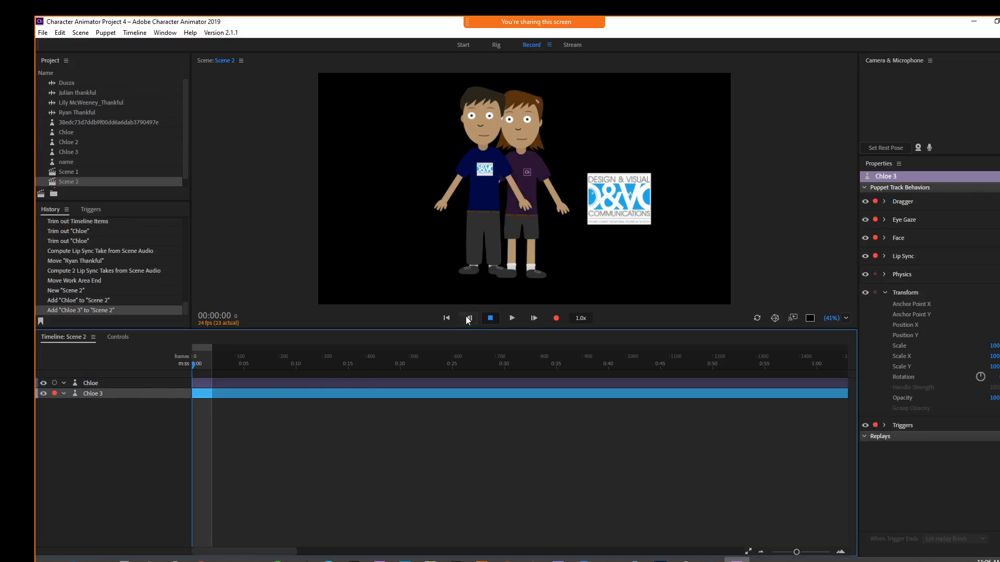
left_click_drag(999, 325, 999, 325)
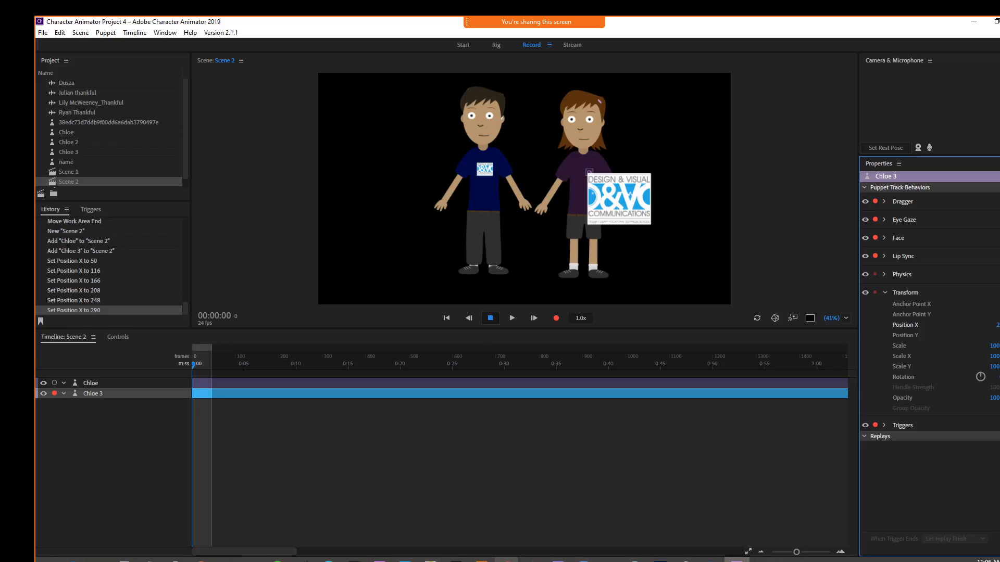
Step: Review the background images requirement in the Character Scene Score Sheet document, then return to the animation project
mouse_move(506, 559)
left_click(501, 491)
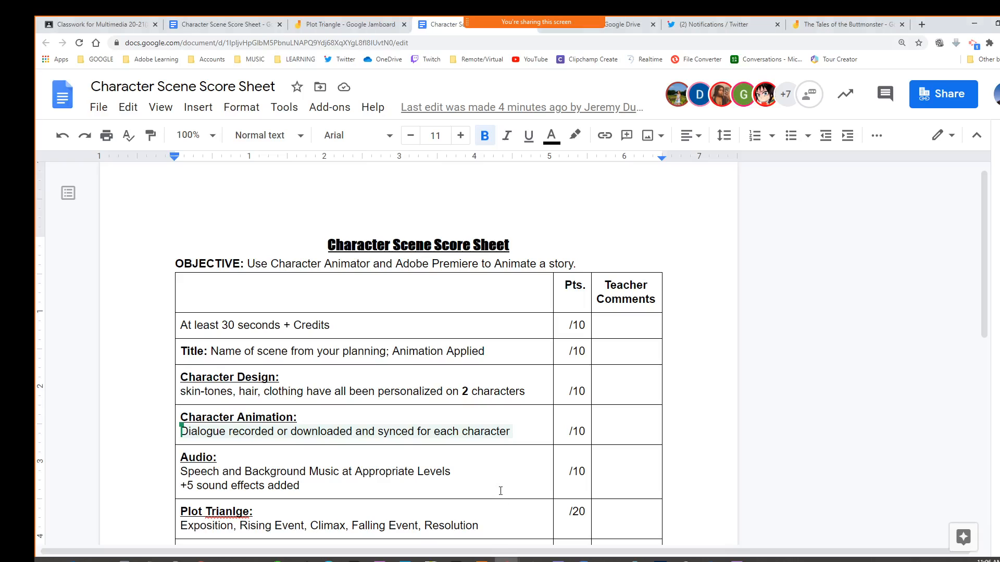
scroll(462, 421, "down", 4)
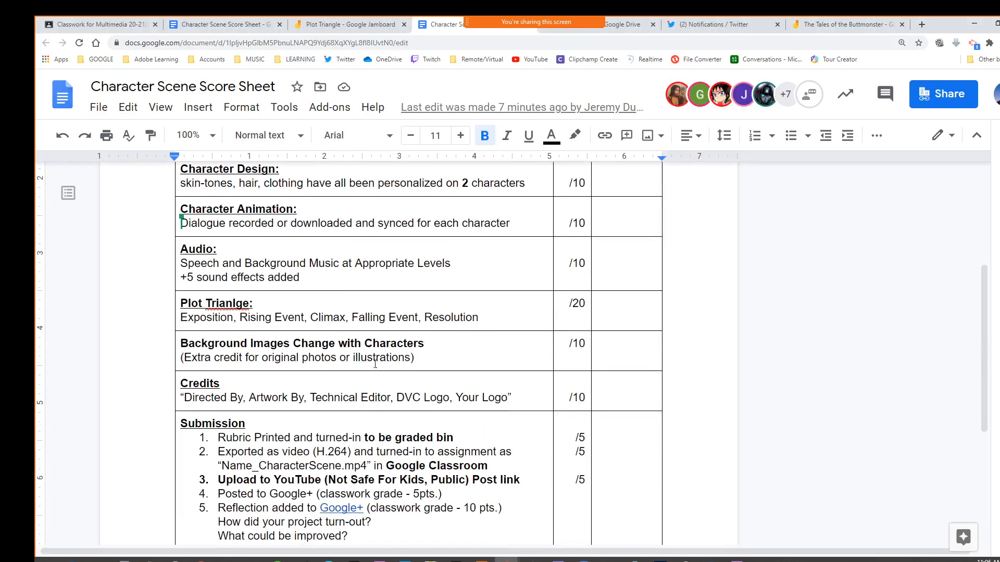
left_click_drag(195, 347, 419, 349)
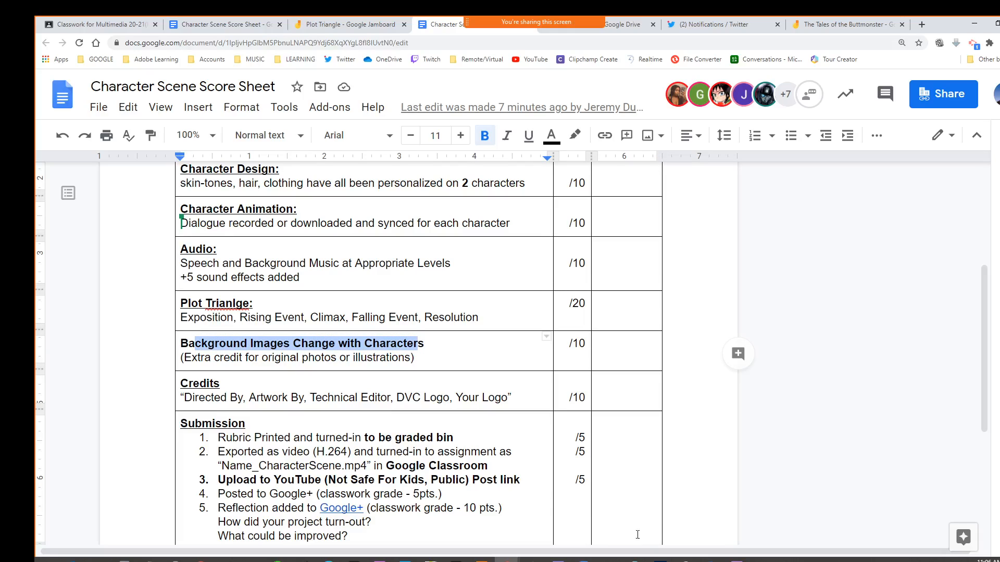
mouse_move(508, 559)
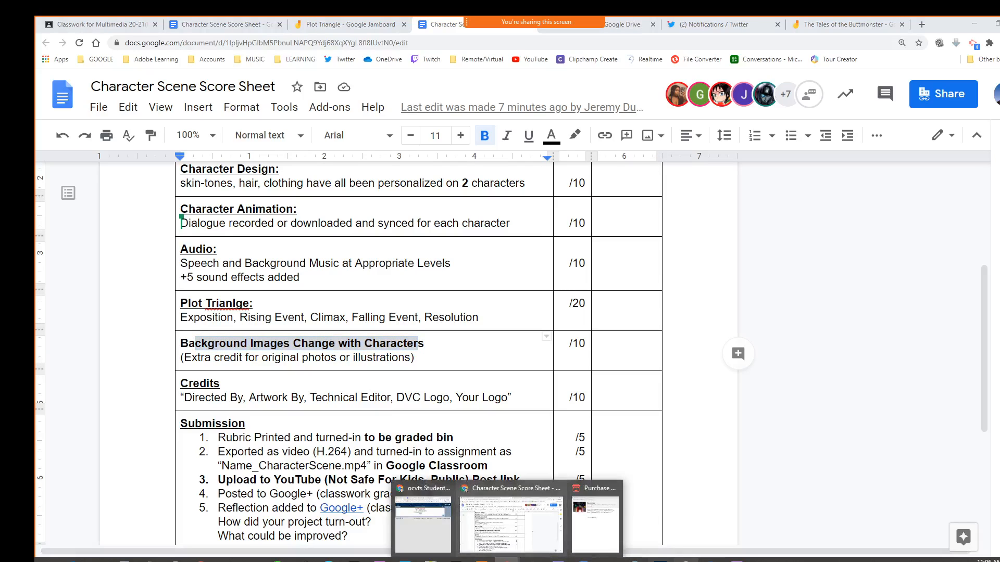
left_click(737, 560)
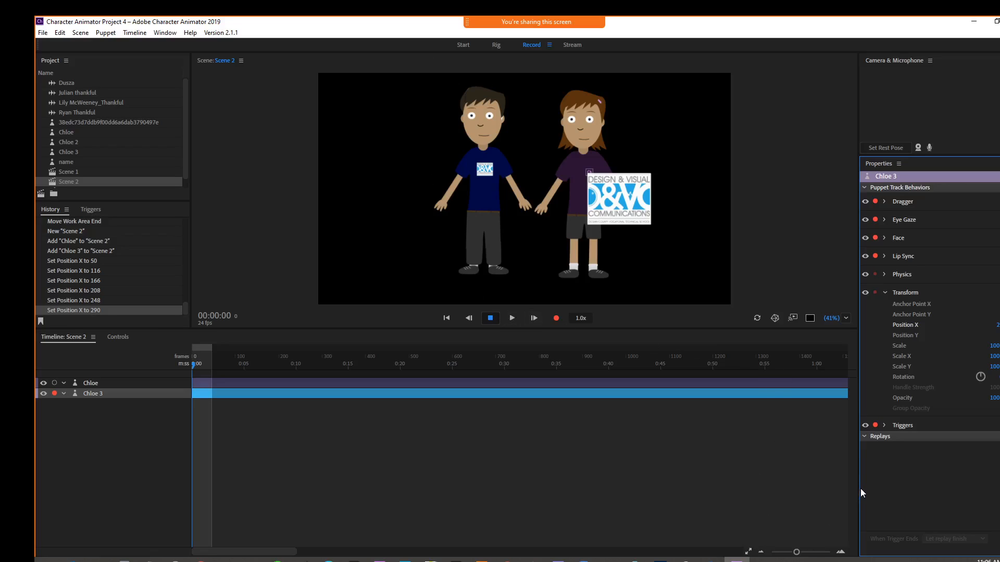
left_click_drag(860, 488, 997, 471)
left_click_drag(934, 553, 926, 554)
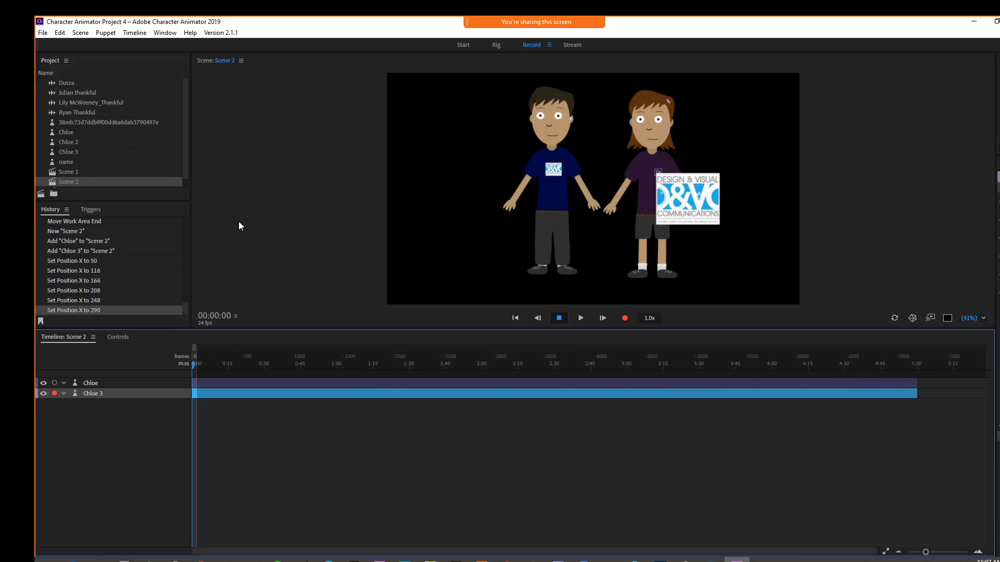
right_click(108, 143)
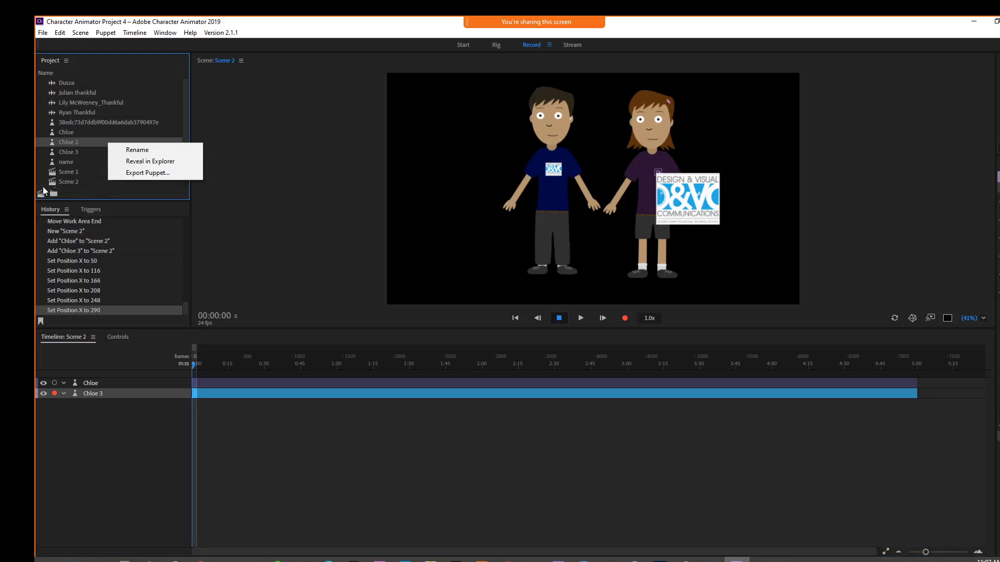
left_click(74, 83)
left_click(74, 83)
right_click(112, 159)
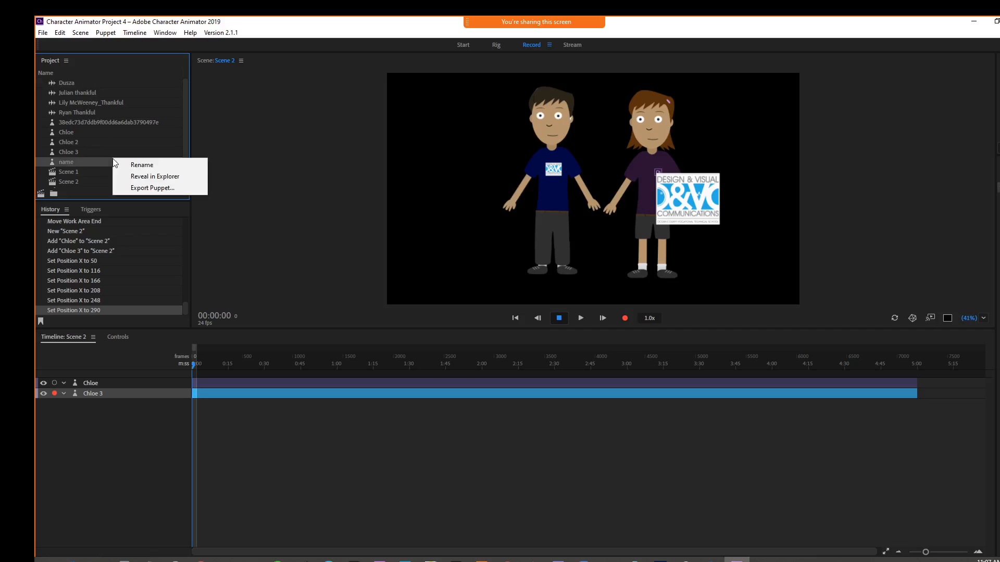
left_click(189, 133)
scroll(189, 134, "down", 1)
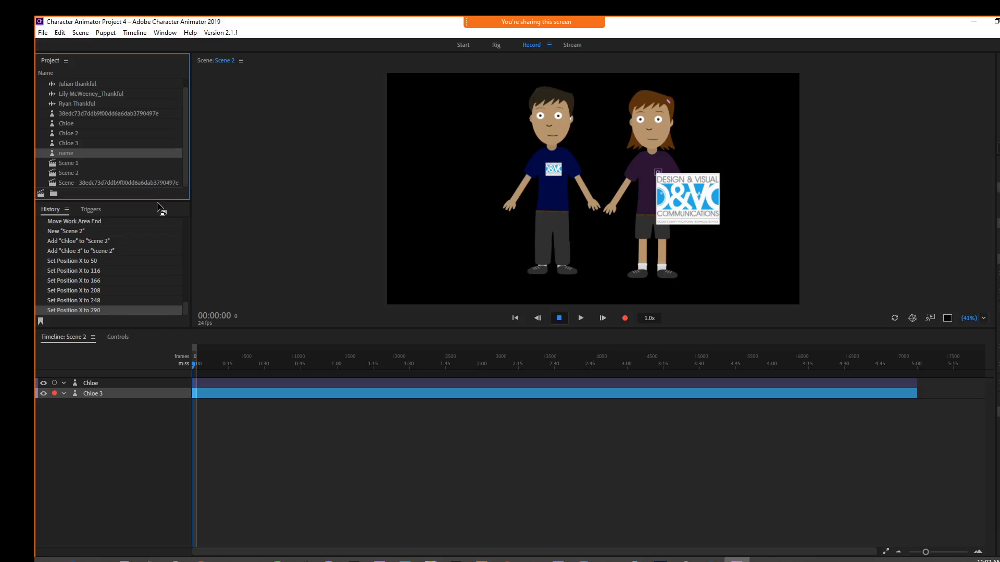
left_click_drag(158, 204, 114, 267)
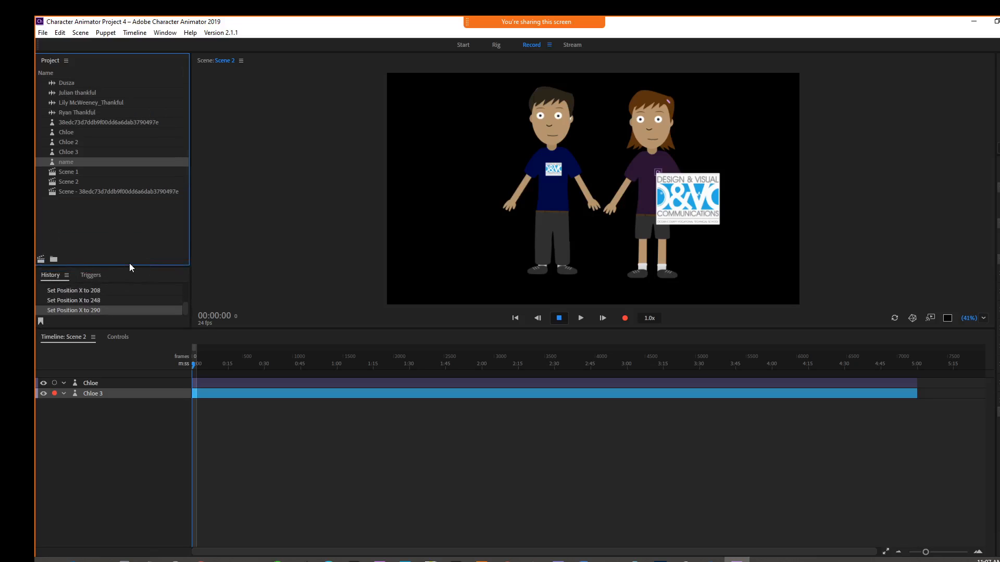
left_click(106, 231)
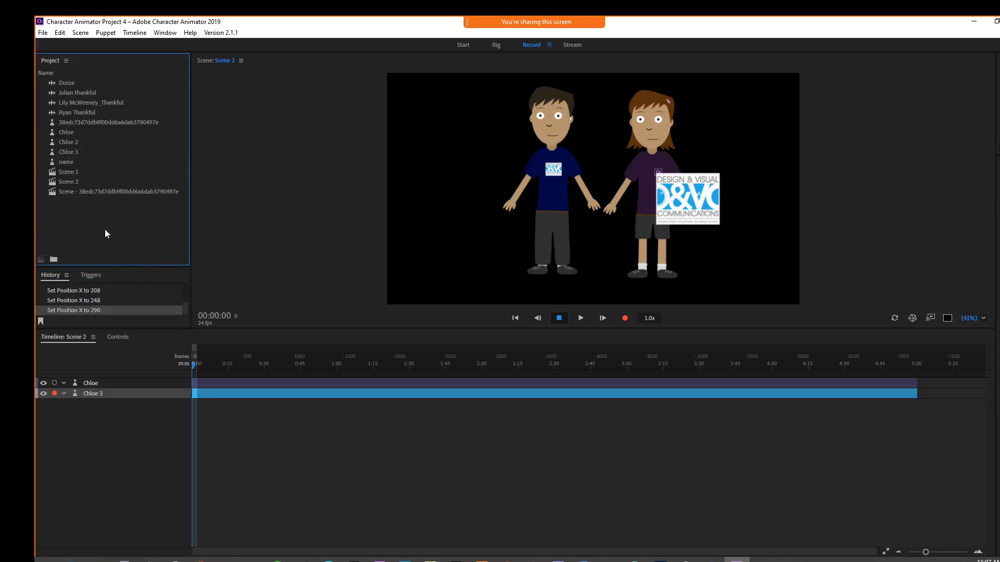
Step: Import DSC_0015.JPG from the PICTURES > School Events folder on the network home drive and add it to Scene 2
left_click(43, 34)
left_click(66, 162)
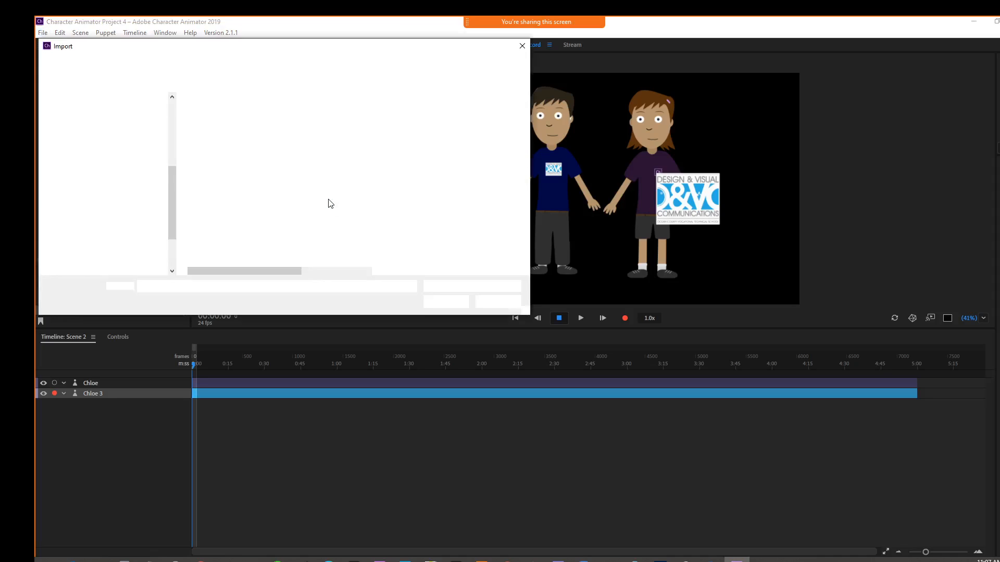
left_click(77, 190)
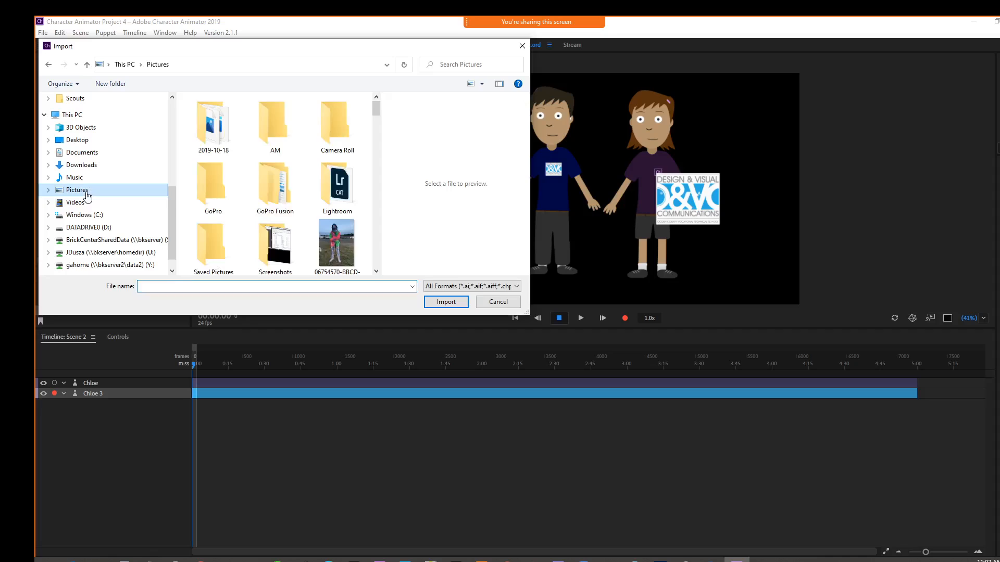
left_click_drag(377, 111, 385, 279)
left_click(124, 253)
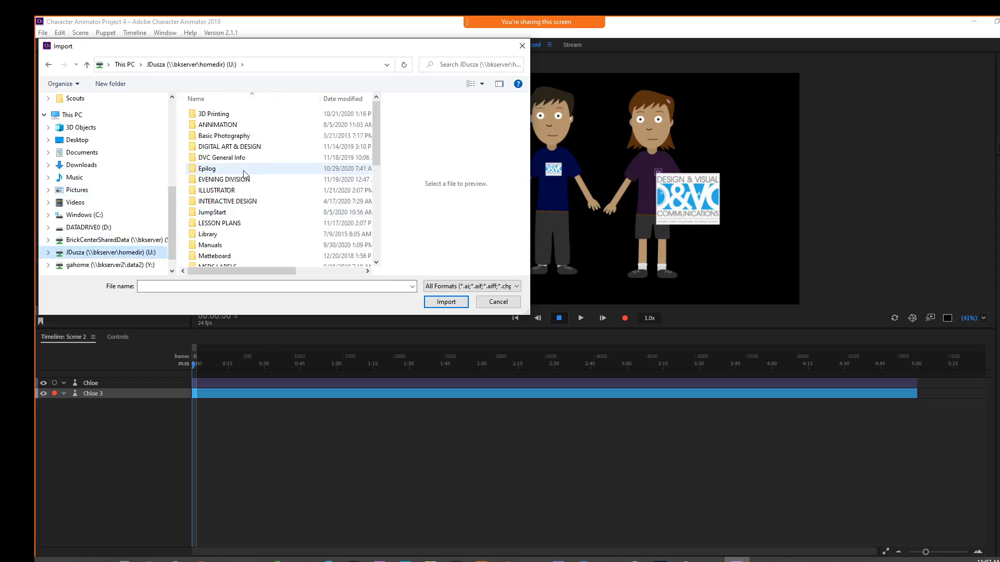
scroll(215, 234, "down", 3)
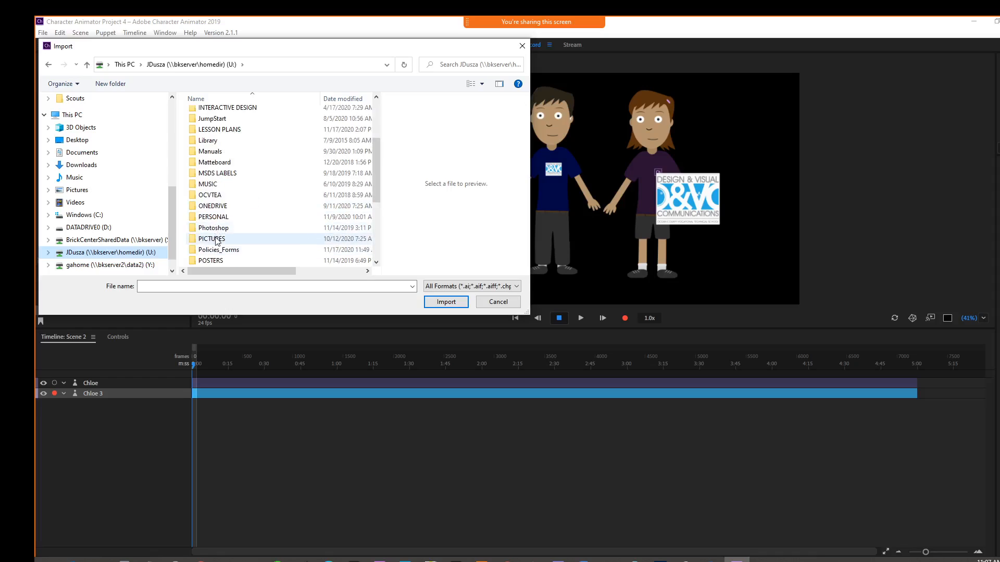
double_click(215, 238)
double_click(225, 183)
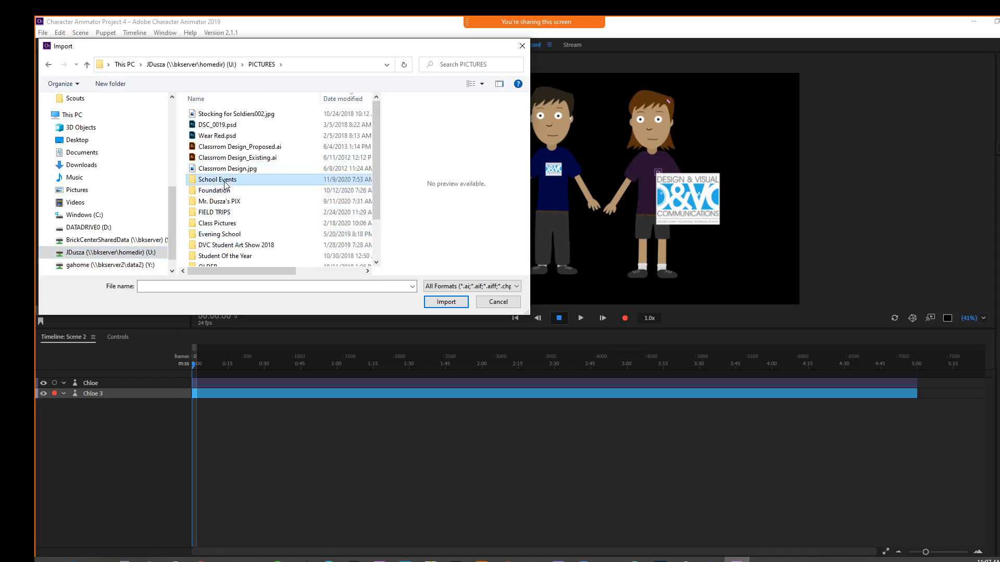
left_click_drag(378, 128, 379, 179)
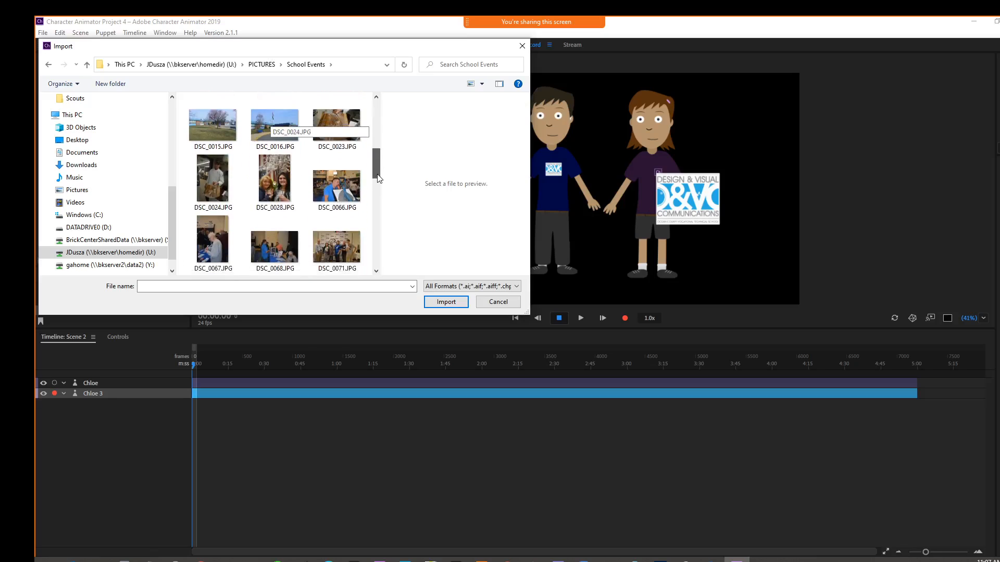
left_click(213, 125)
left_click(444, 302)
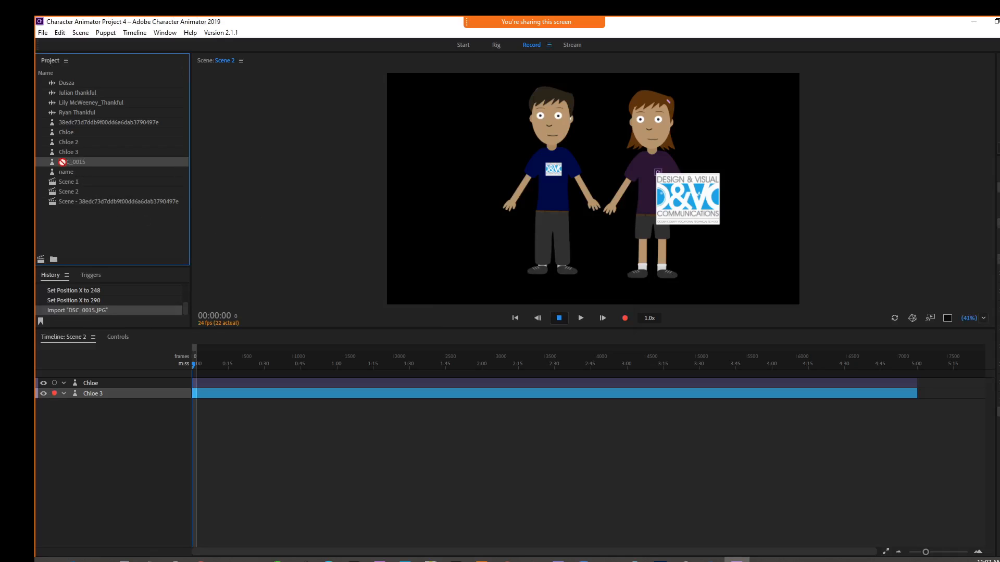
left_click_drag(62, 162, 296, 310)
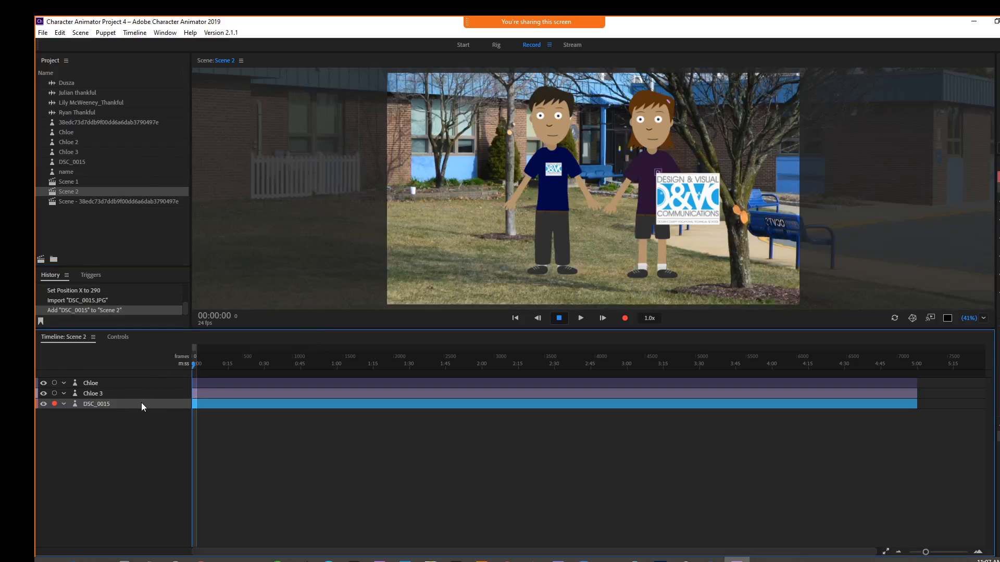
Step: Import IMG_6788.JPG from the School Events folder and add it to Scene 2's timeline
left_click(44, 33)
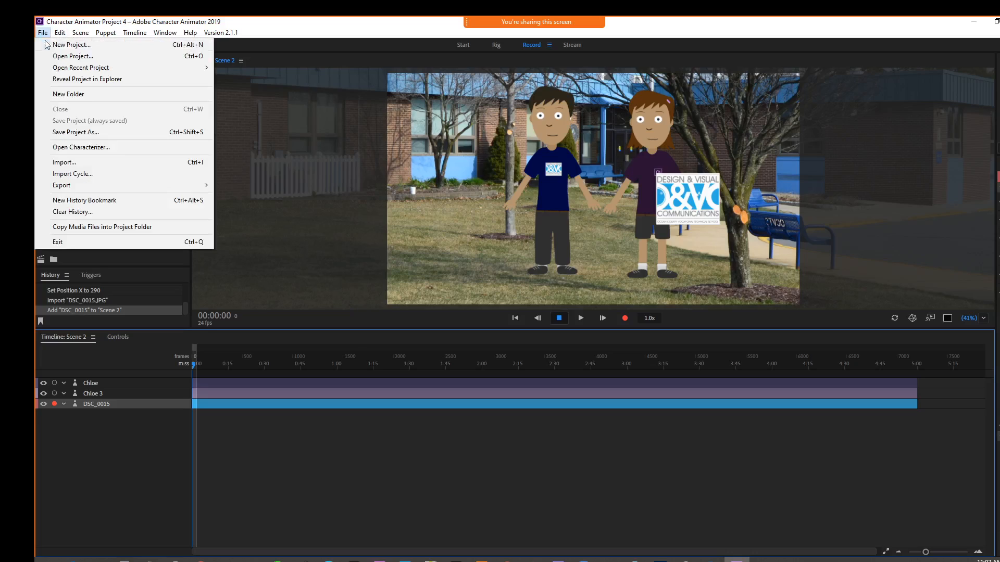
left_click(68, 162)
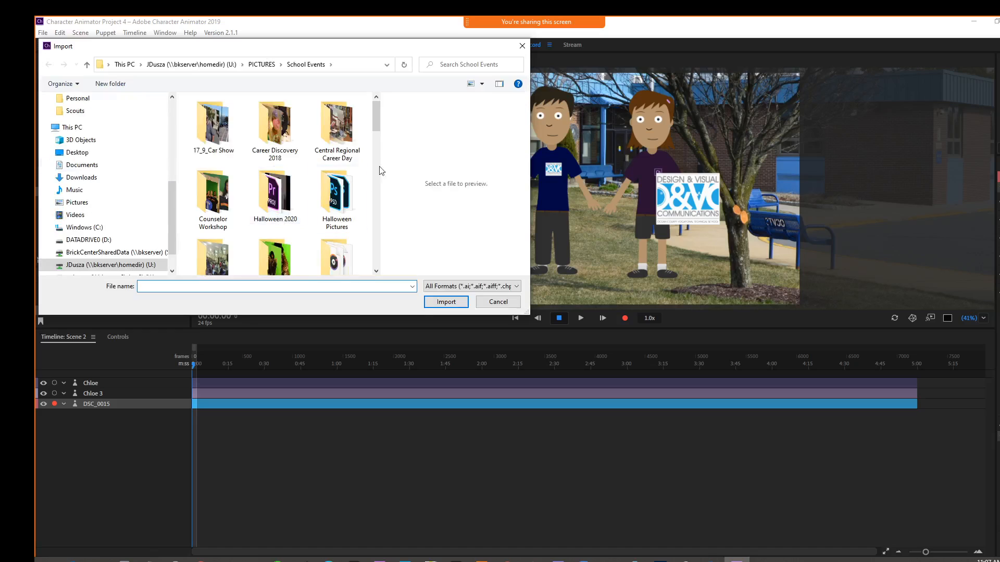
left_click_drag(376, 123, 375, 238)
left_click(213, 188)
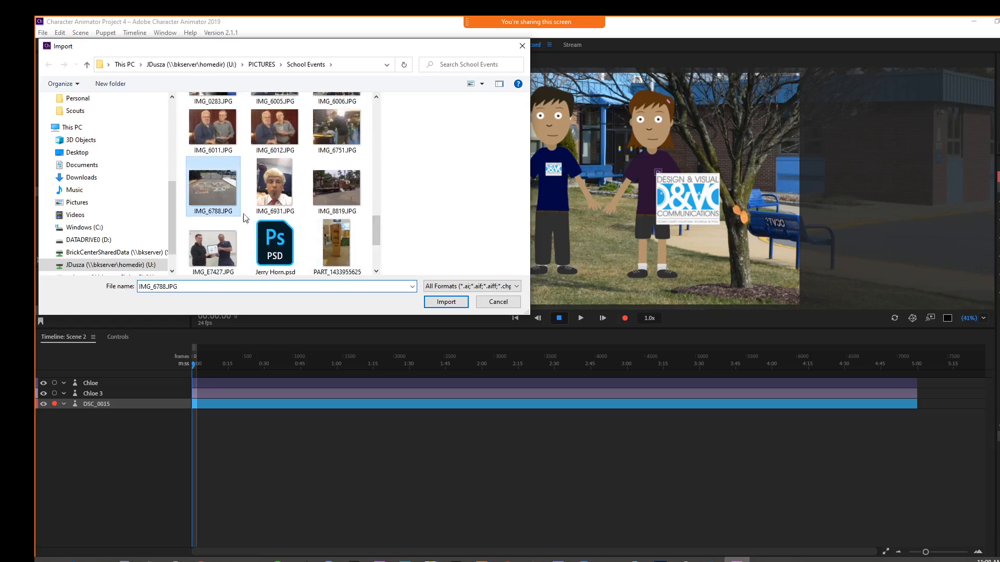
left_click(437, 301)
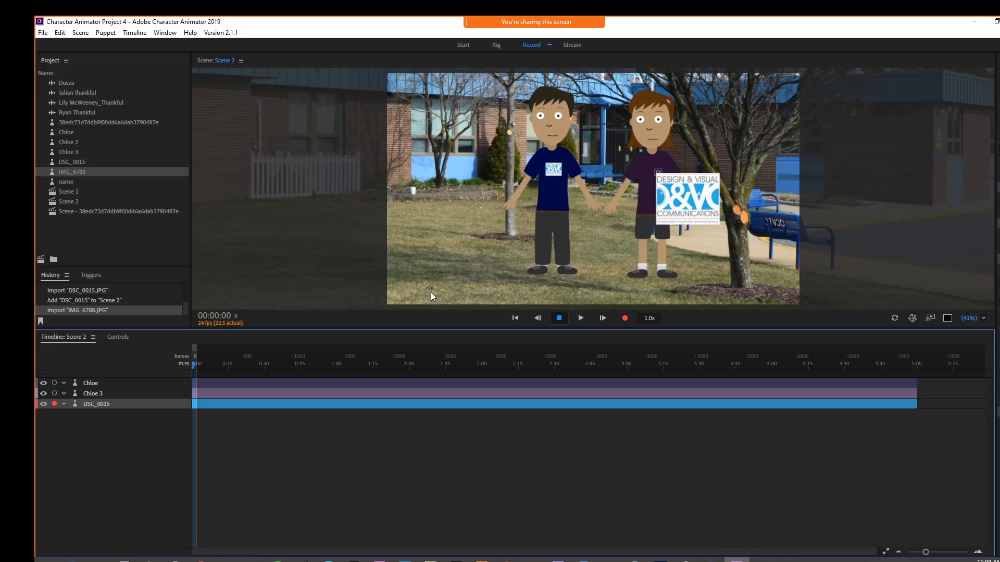
left_click_drag(51, 172, 110, 417)
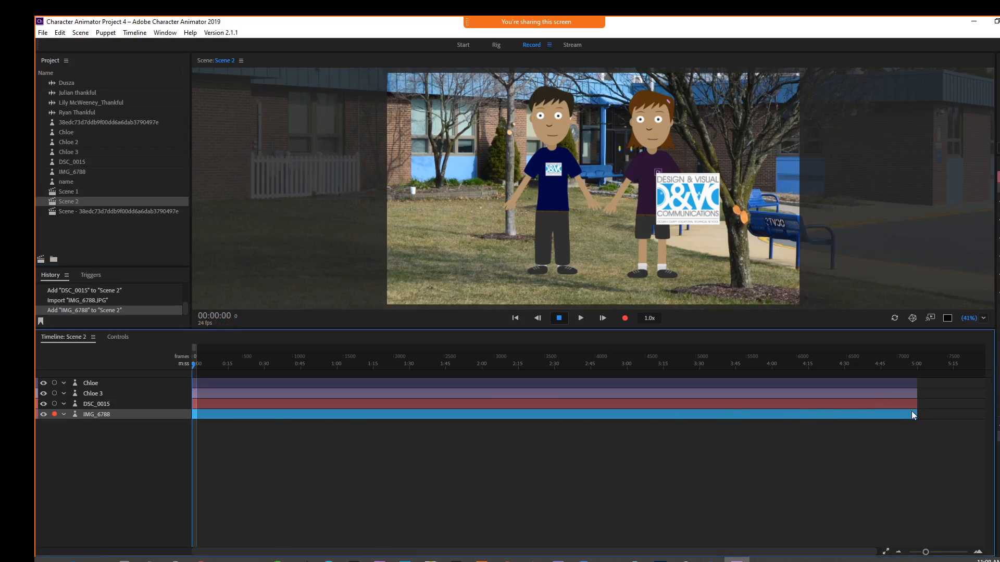
Step: Trim the IMG_6788 layer to end at about 0:39
left_click_drag(914, 413, 285, 430)
left_click(195, 367)
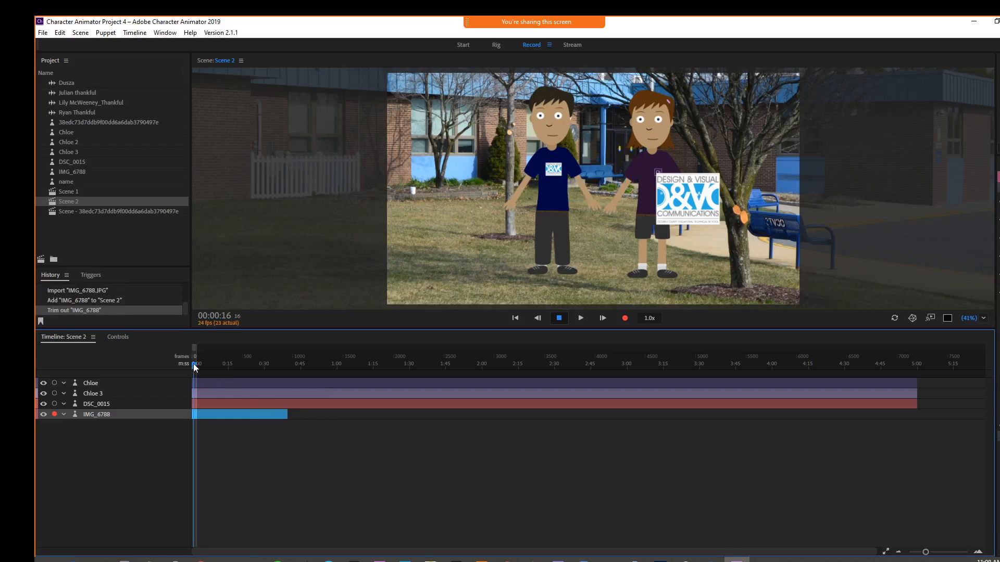
Step: Trim the DSC_0015 layer to start where IMG_6788 ends and end at about 1:20
left_click(213, 406)
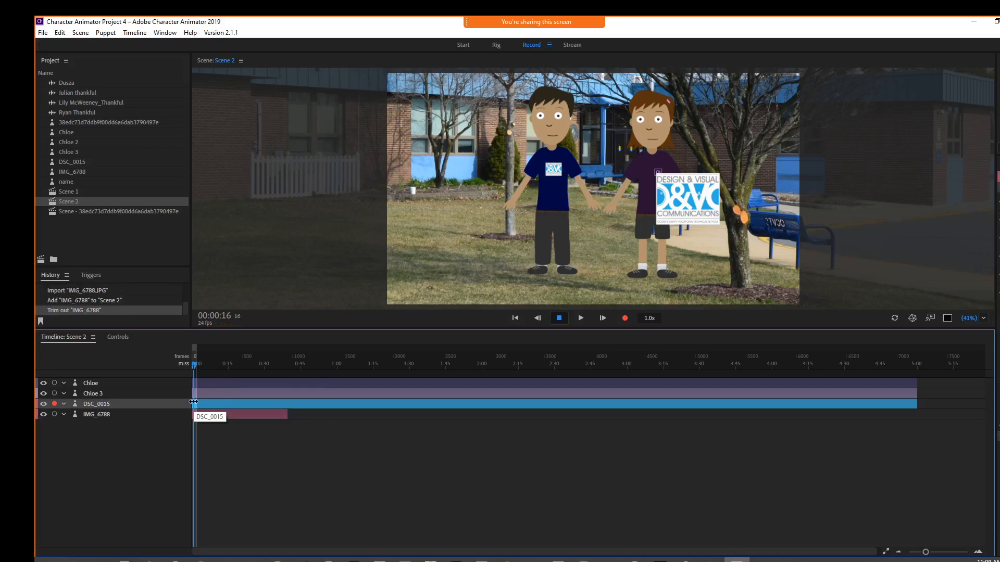
left_click_drag(196, 404, 288, 404)
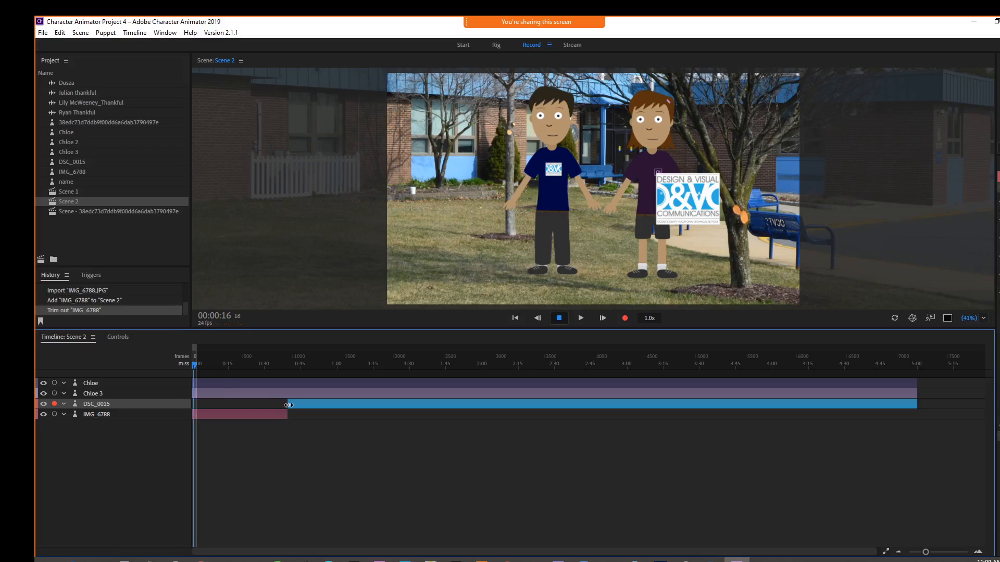
left_click_drag(793, 413, 387, 411)
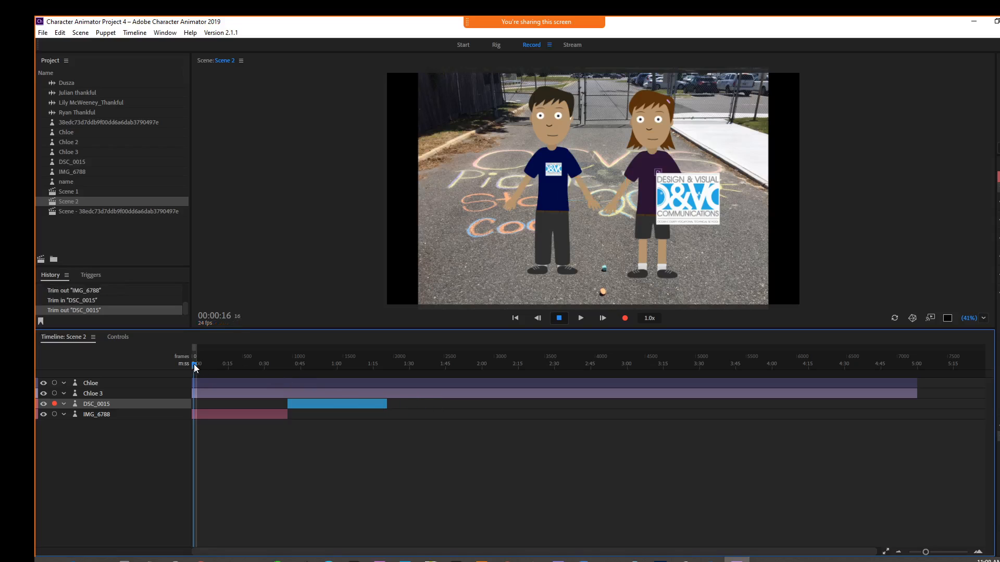
Step: Trim the Chloe puppet layer to end where the IMG_6788 layer ends
left_click_drag(193, 365, 262, 373)
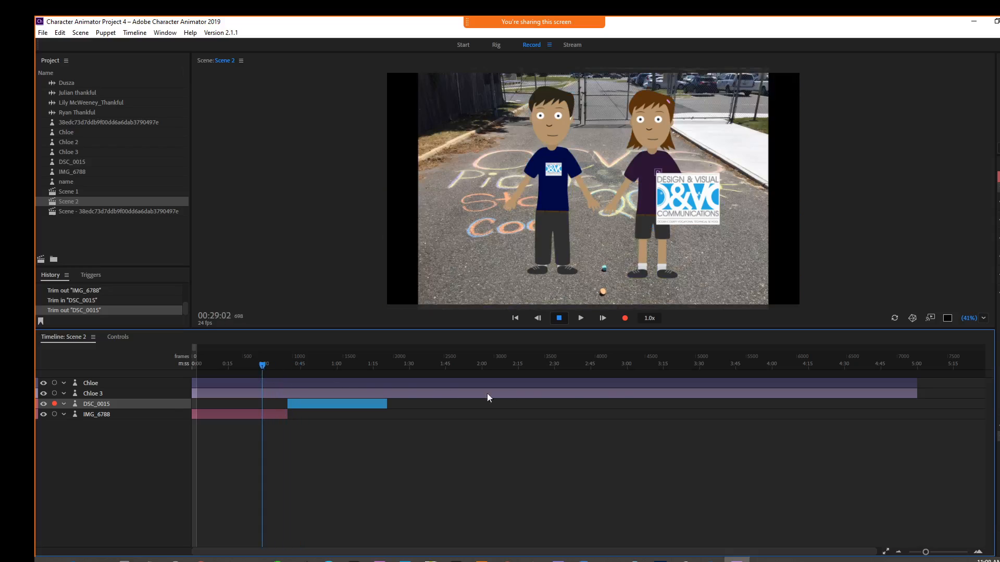
left_click_drag(918, 384, 288, 392)
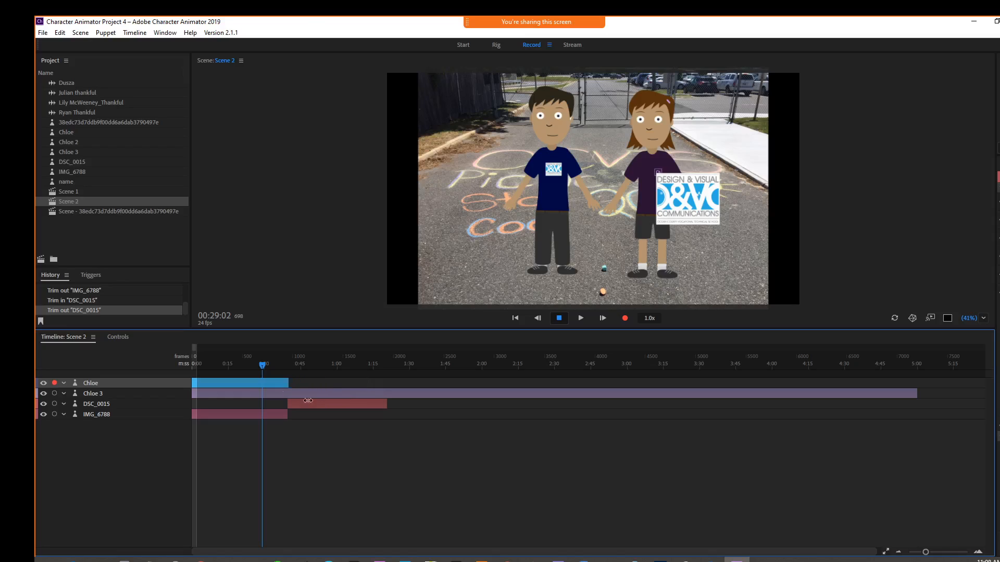
Step: Trim the Chloe 3 puppet layer to span the same time as the DSC_0015 layer, about 0:39 to 1:20
left_click(279, 396)
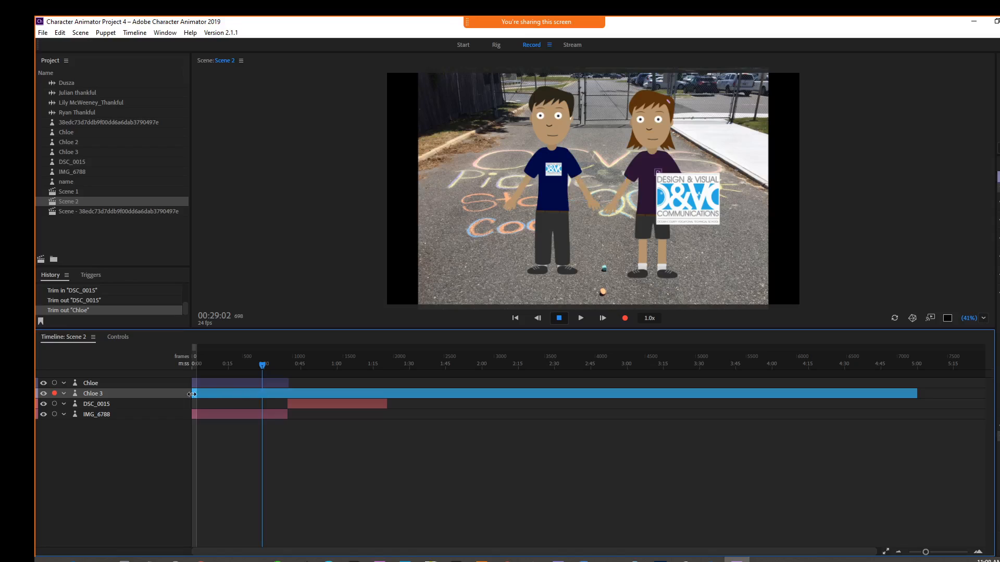
left_click_drag(190, 395, 287, 404)
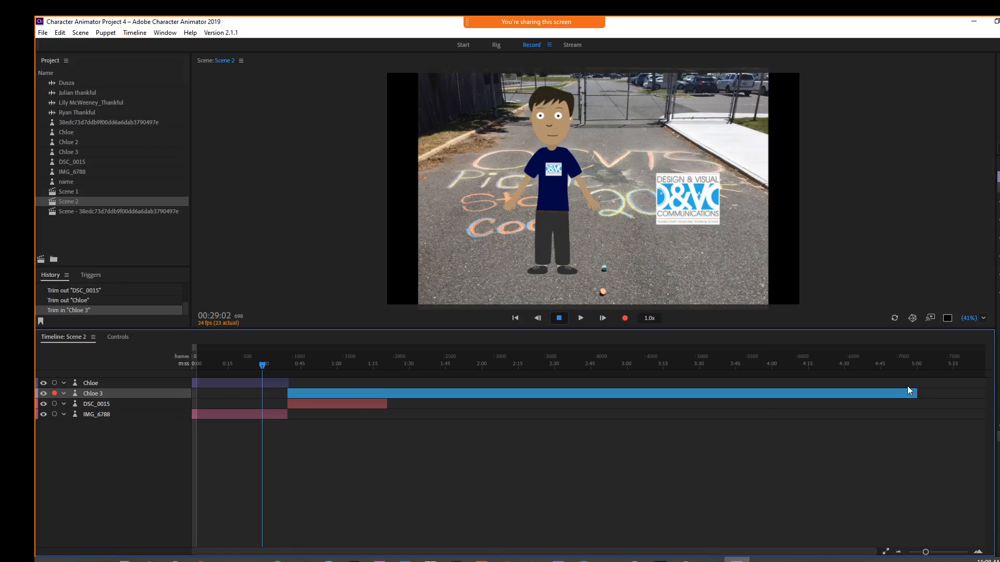
left_click_drag(916, 394, 385, 399)
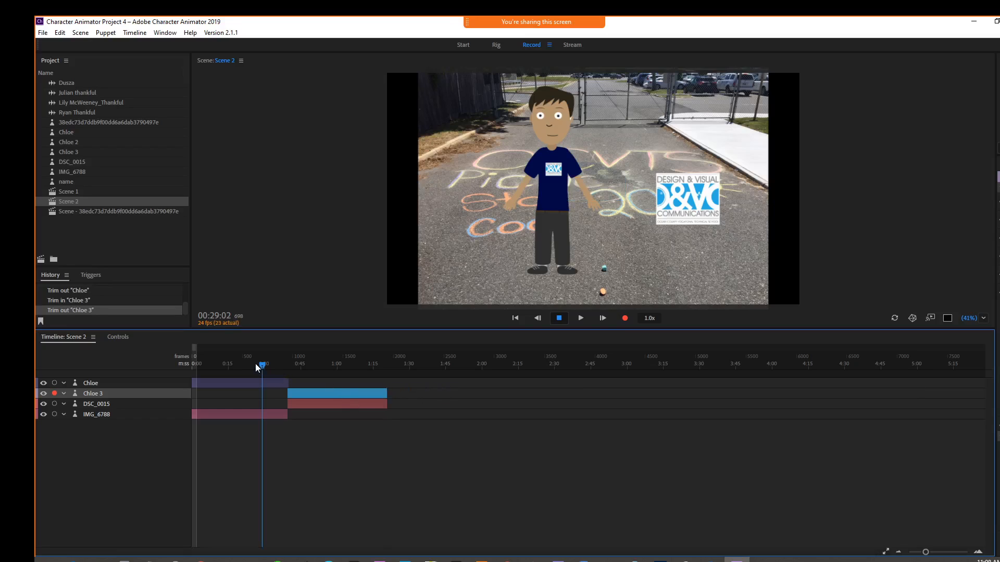
Step: Add another Chloe puppet to Scene 2 and trim it to run from about 1:20 to about 1:57
mouse_move(260, 366)
left_mouse_down()
mouse_move(308, 370)
mouse_move(257, 372)
left_mouse_up()
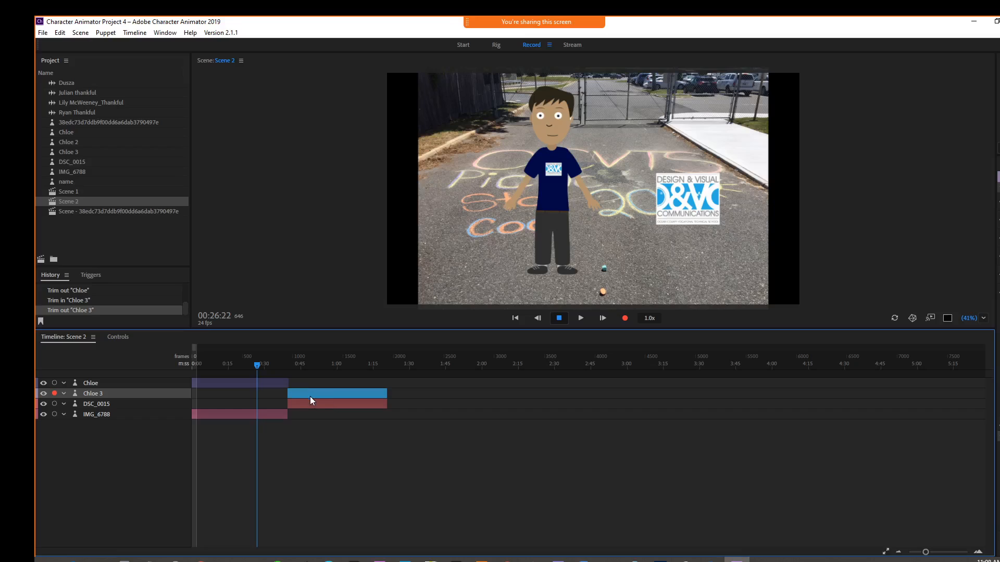
left_click(312, 402)
left_click(268, 384)
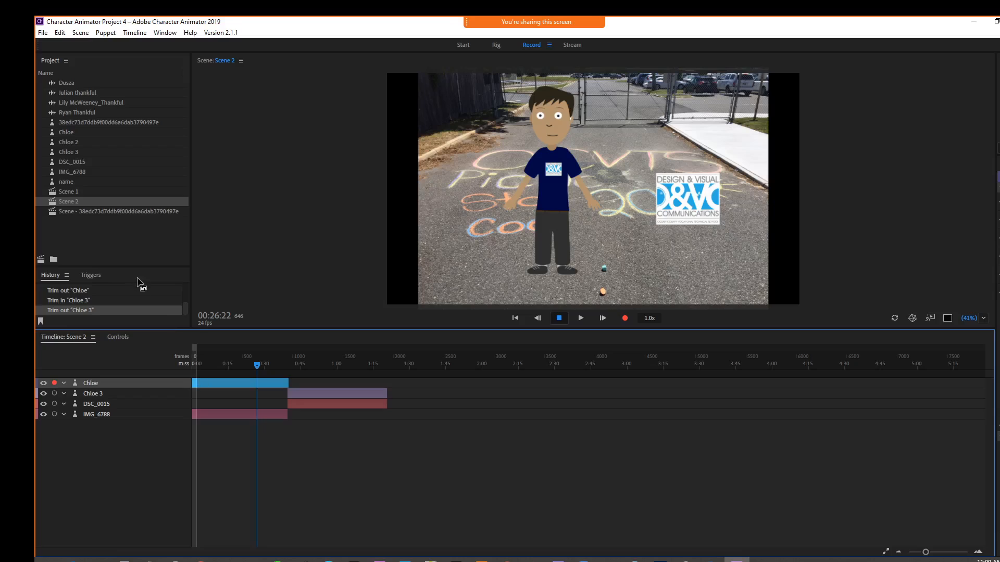
left_click_drag(53, 130, 91, 367)
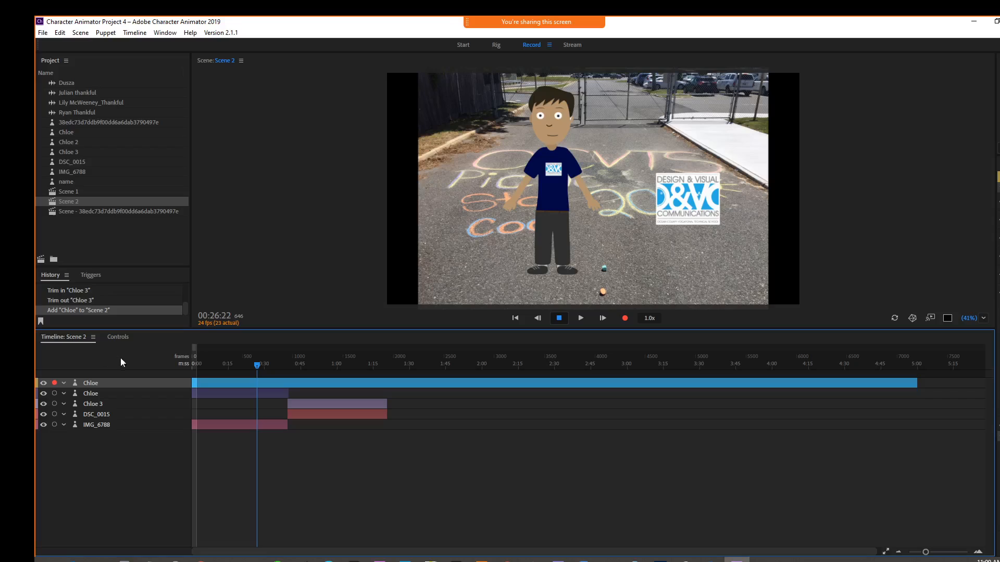
left_click_drag(193, 381, 387, 387)
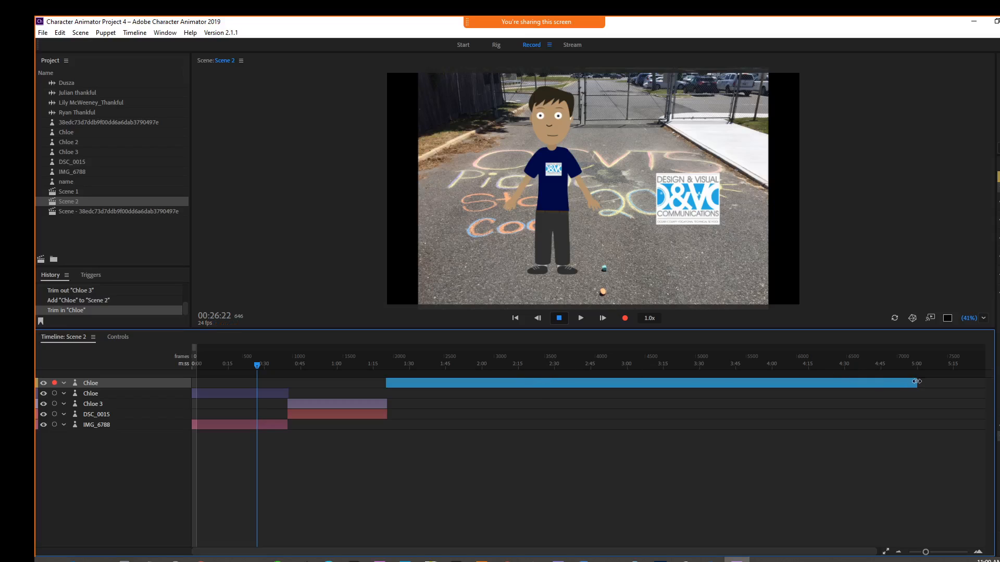
left_click_drag(915, 383, 475, 385)
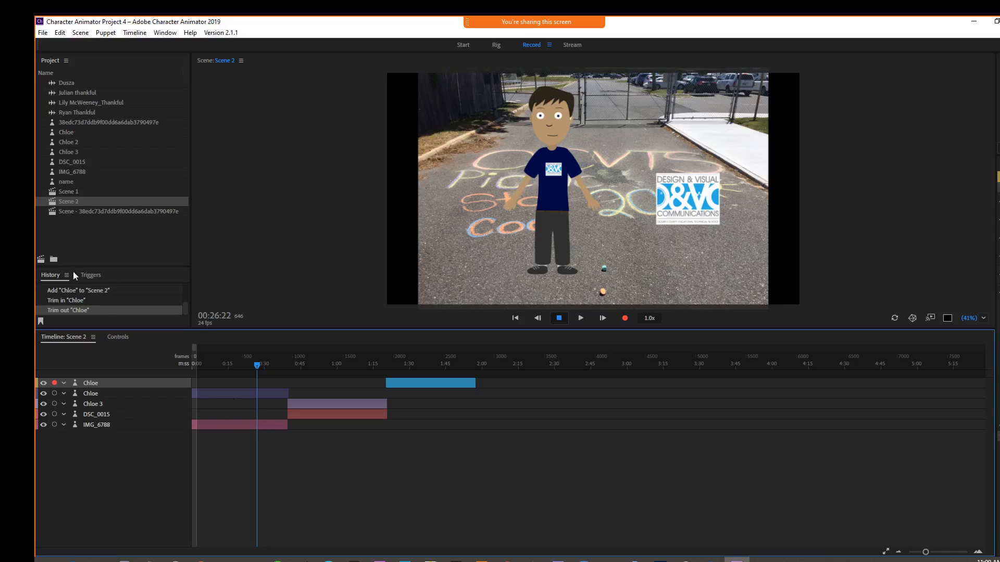
Step: Add IMG_6788 to Scene 2 again and trim it to match the new Chloe layer's span
left_click_drag(52, 172, 379, 398)
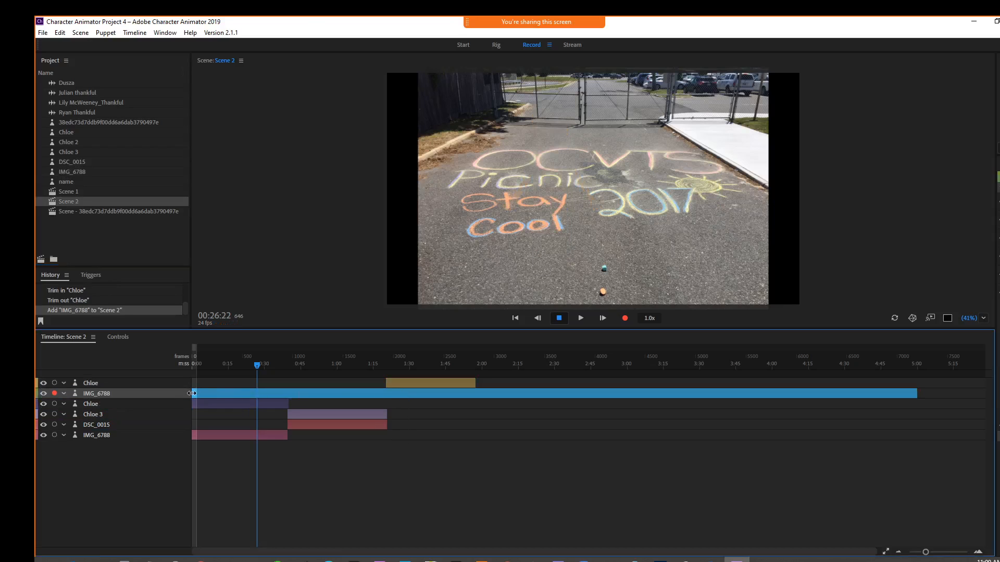
left_click_drag(191, 391, 386, 398)
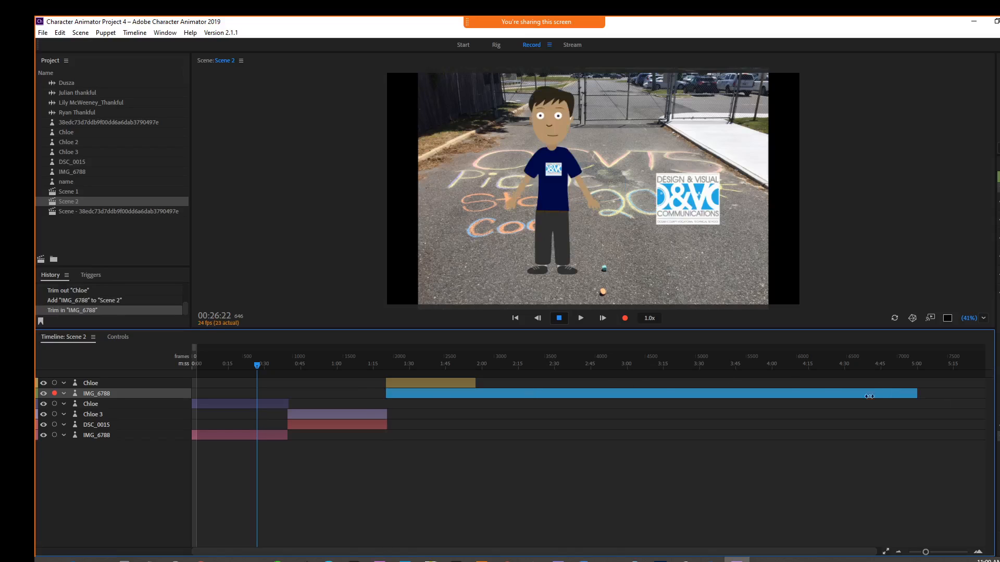
left_click_drag(870, 397, 476, 403)
Step: Move the original IMG_6788 layer up so it sits directly below the first Chloe layer
left_click(238, 365)
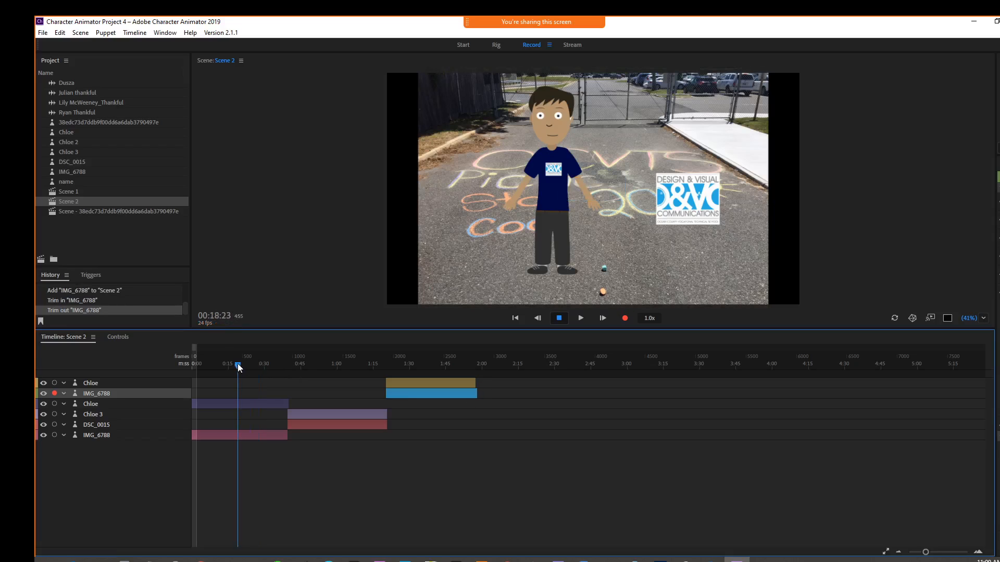
left_click_drag(237, 365, 327, 368)
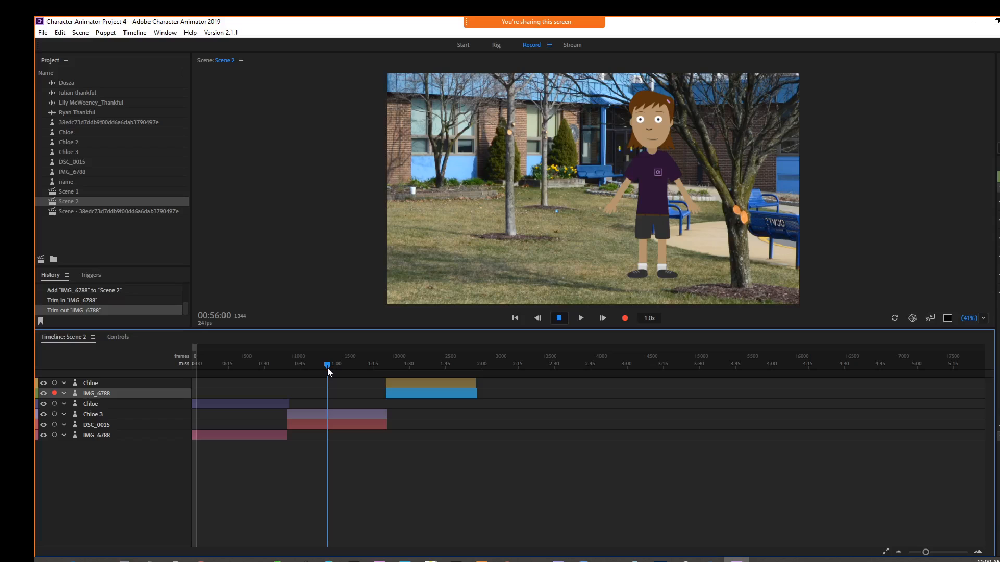
left_click_drag(326, 368, 263, 366)
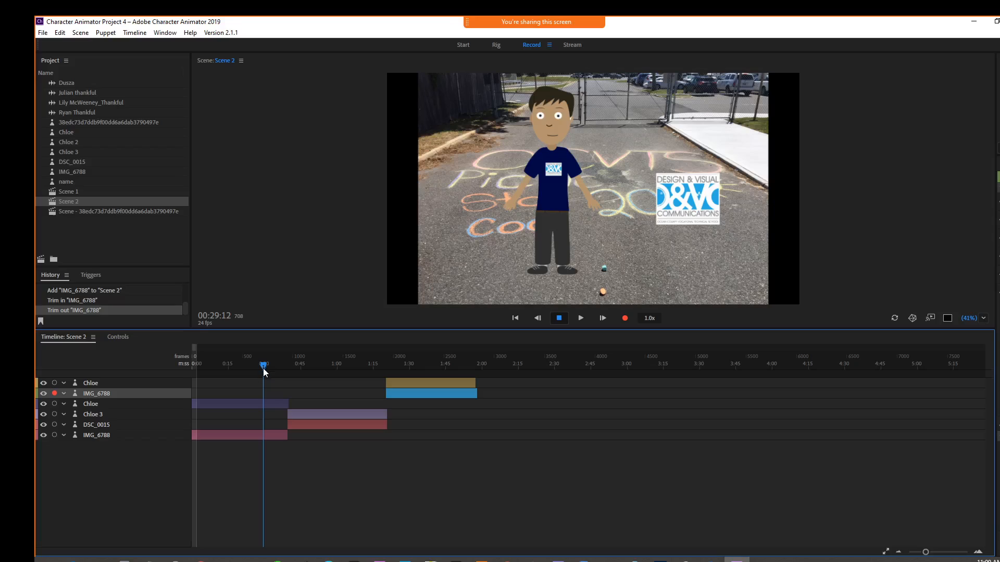
left_click(92, 436)
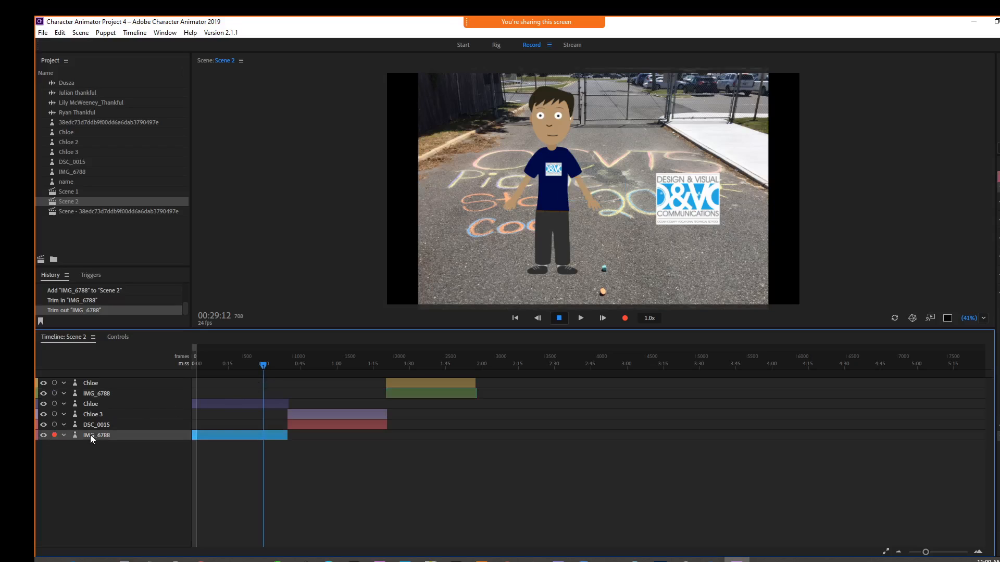
left_click_drag(91, 438, 94, 412)
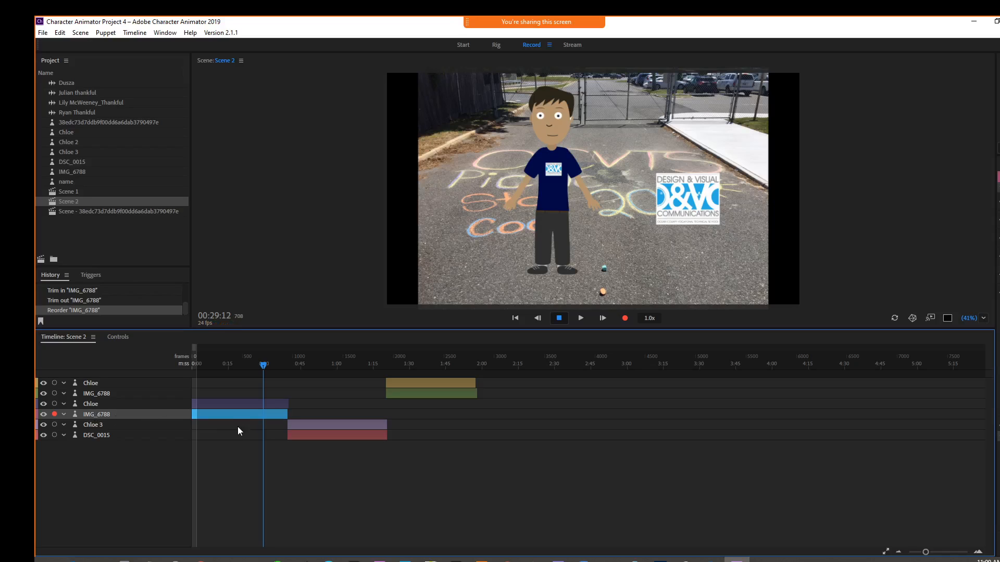
Step: Add the Dusza audio to Scene 2 at the start of the timeline
mouse_move(261, 368)
left_mouse_down()
mouse_move(393, 373)
mouse_move(252, 372)
left_mouse_up()
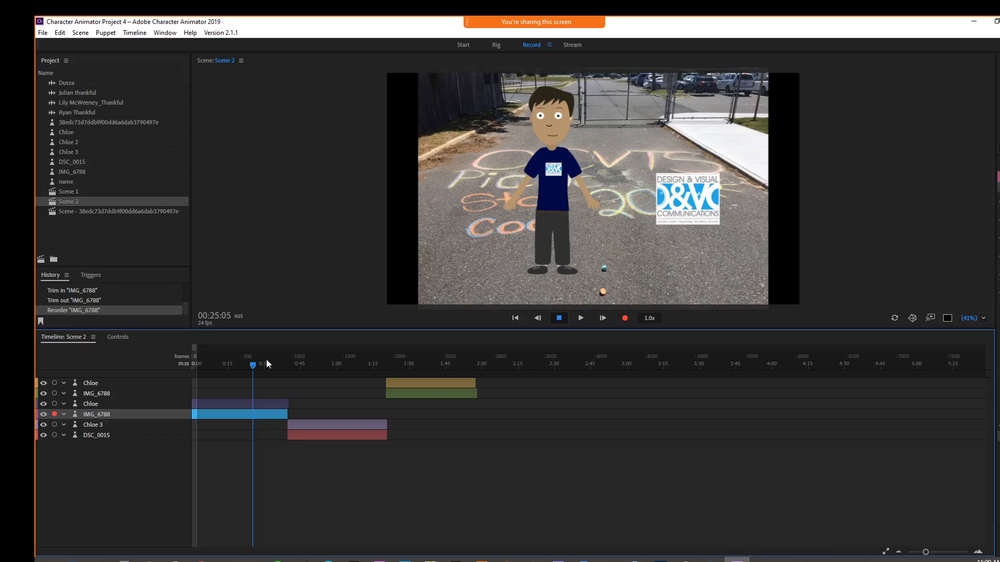
left_click_drag(253, 361, 190, 366)
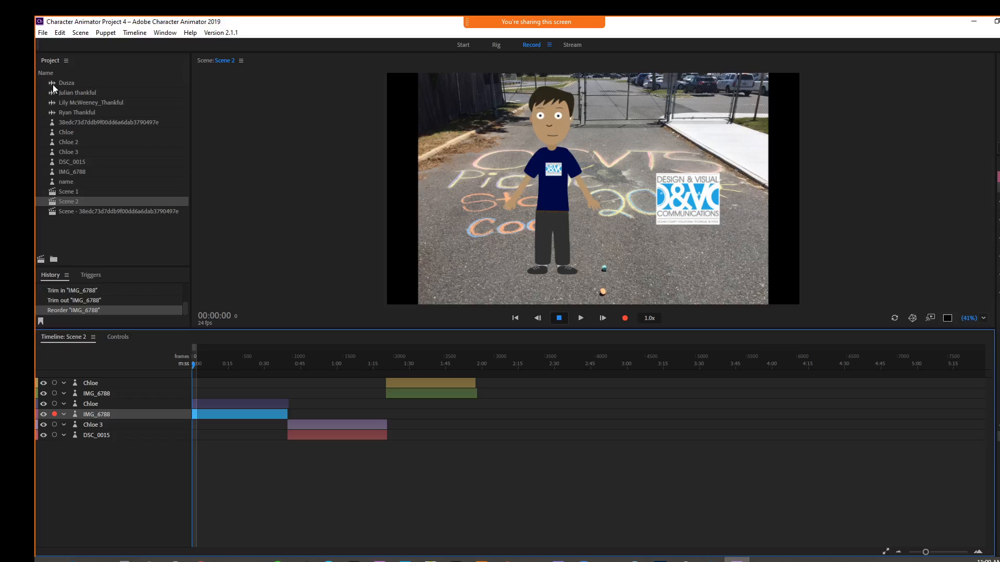
left_click_drag(57, 93, 163, 430)
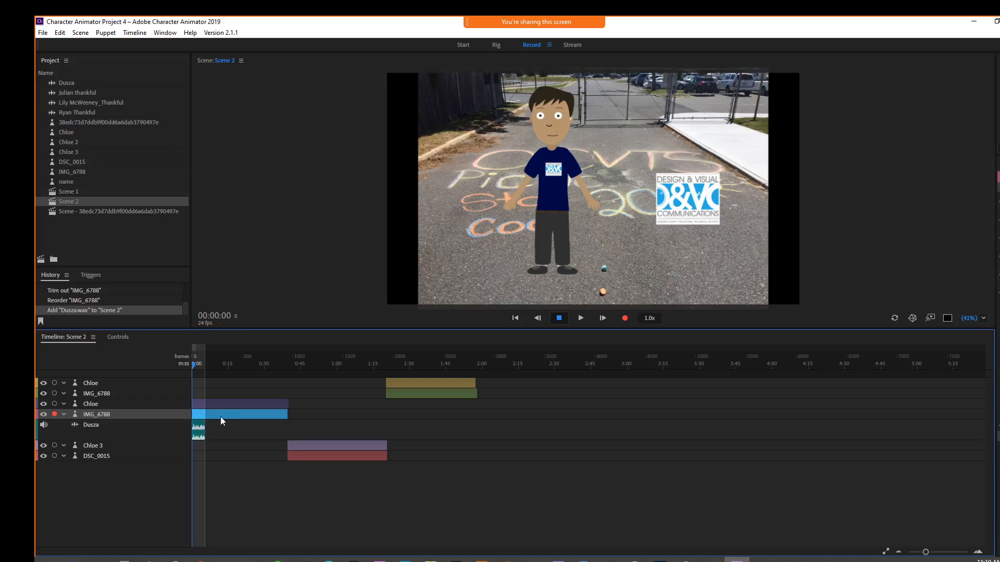
Step: Compute a lip sync take from scene audio for the first Chloe puppet layer
left_click(123, 404)
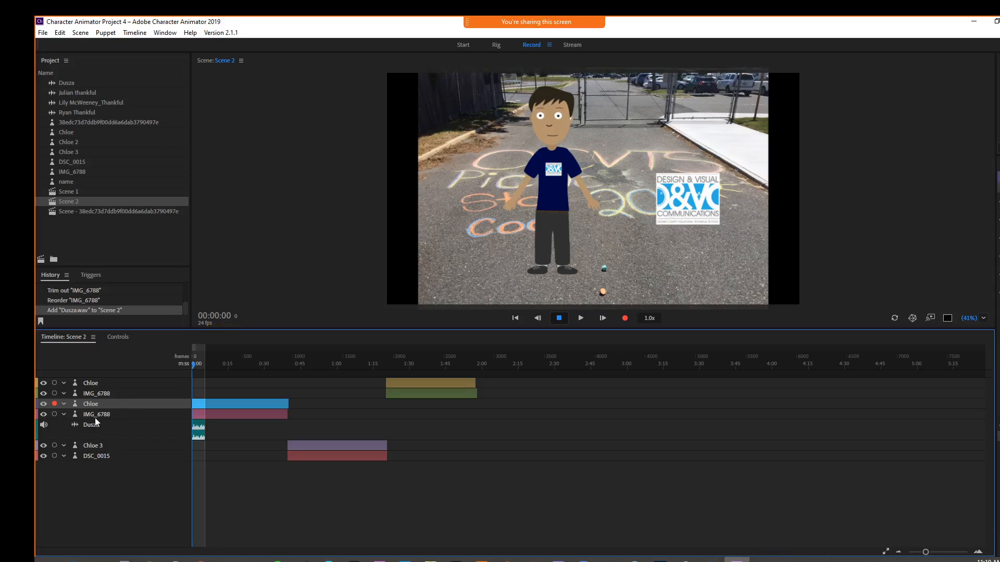
left_click(132, 33)
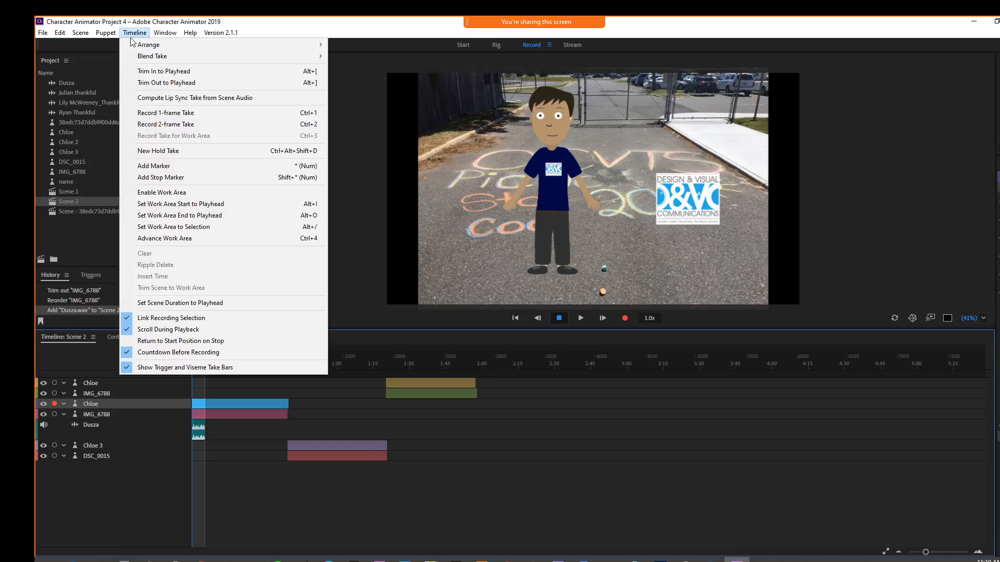
left_click(150, 99)
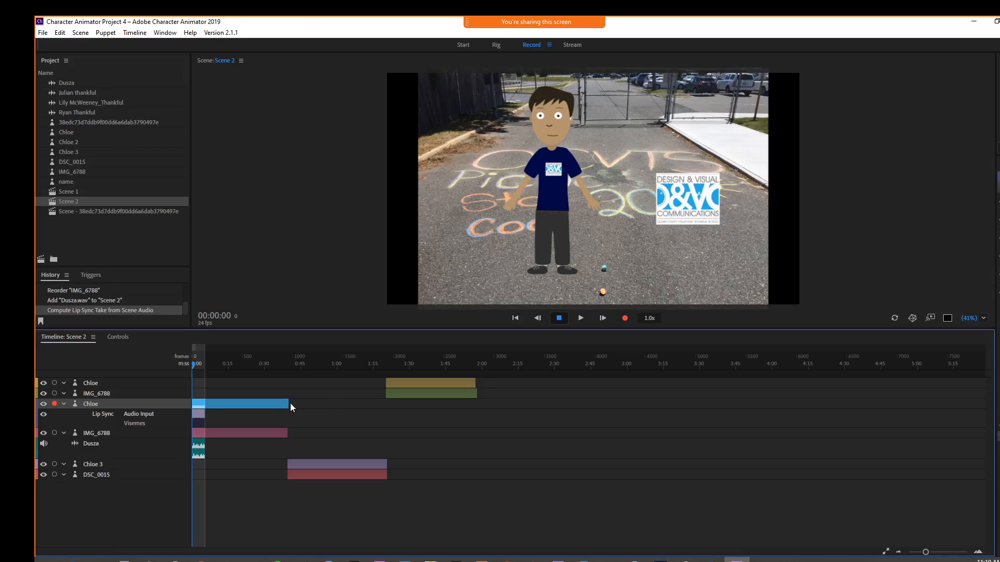
Step: Trim the first Chloe and IMG_6788 layers to end with the Dusza audio at about 0:05
left_click_drag(288, 404, 206, 405)
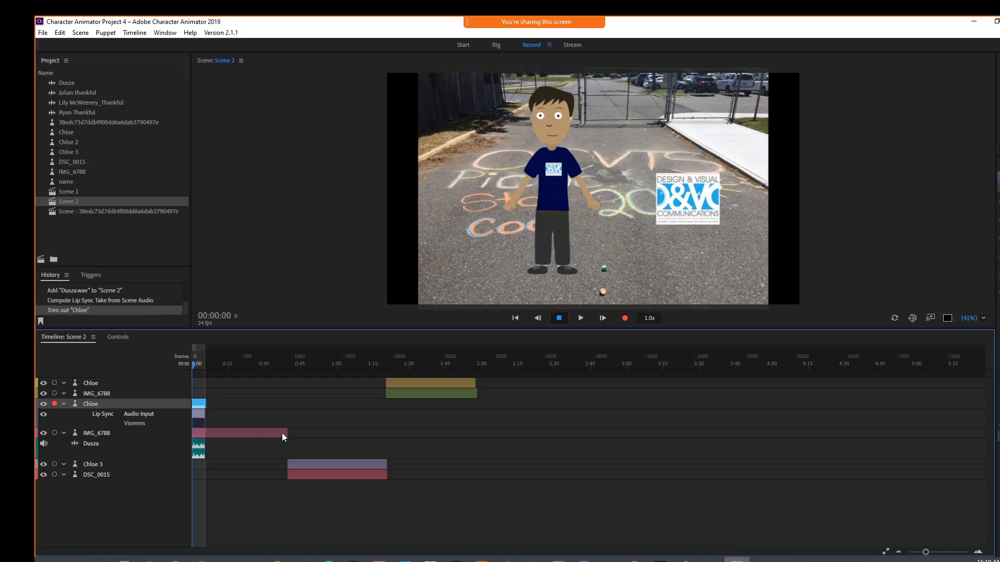
left_click_drag(288, 433, 203, 404)
left_click(204, 405)
Step: Zoom into the timeline and play back the start of Scene 2
left_click(338, 418)
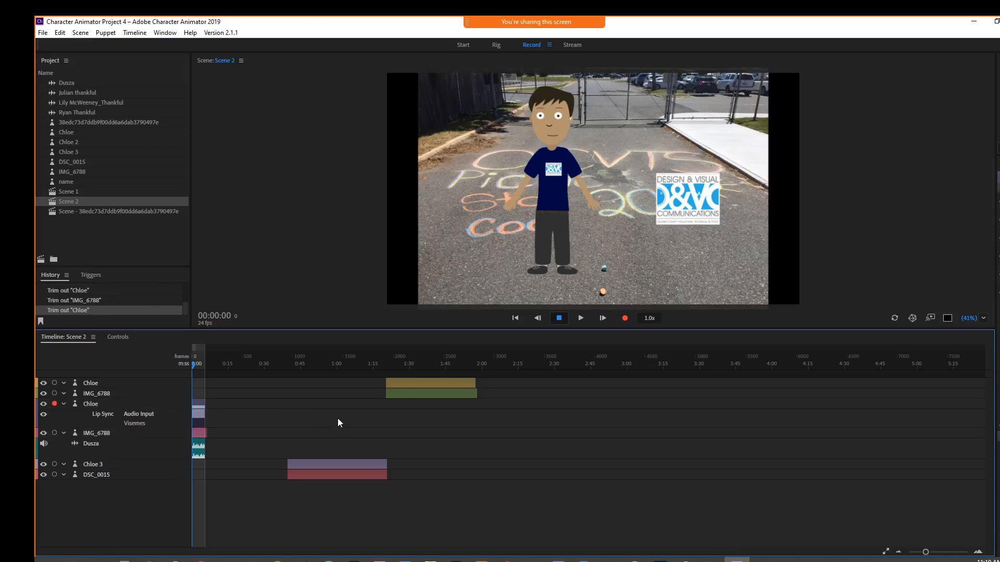
left_click(402, 384)
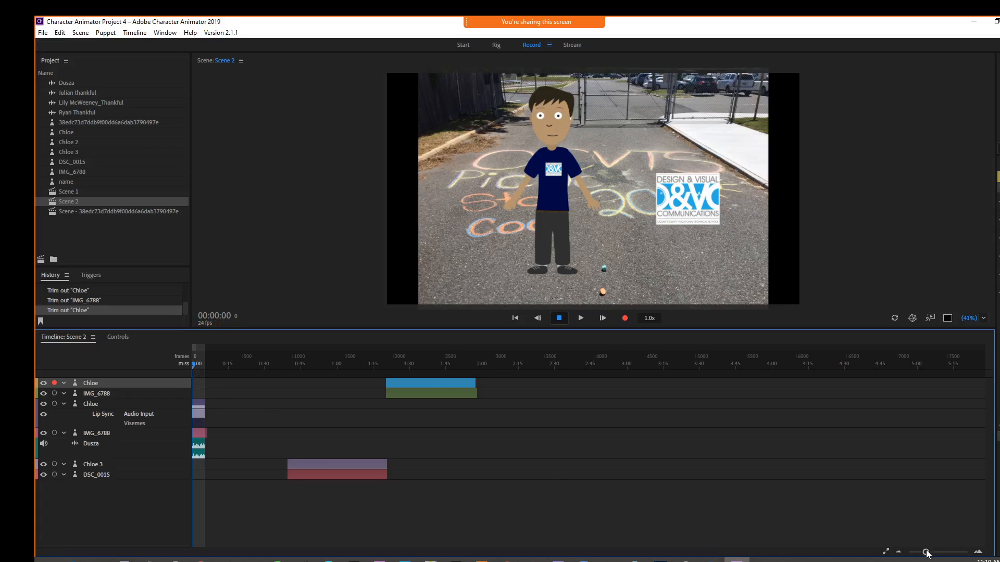
left_click_drag(925, 552, 928, 552)
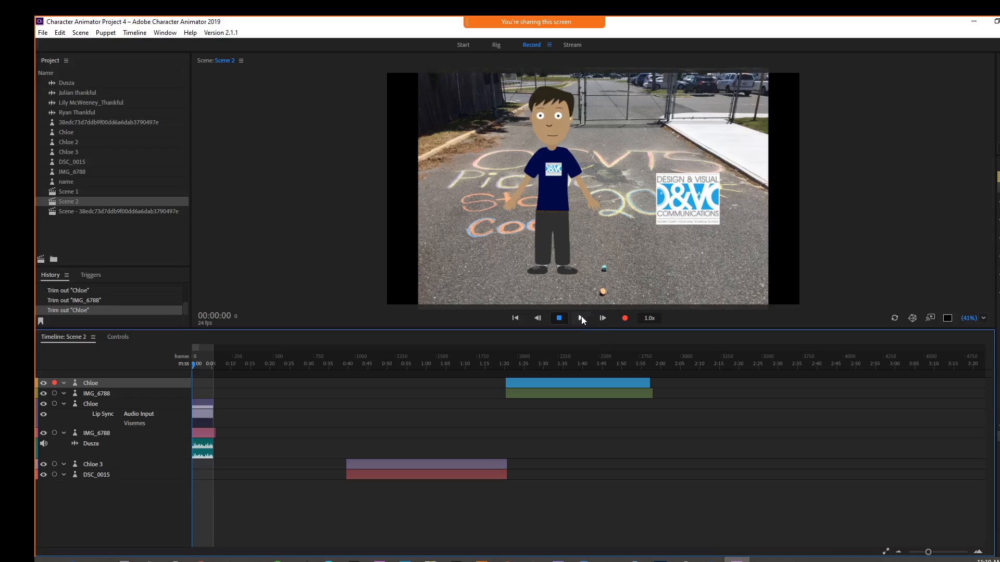
left_click(581, 318)
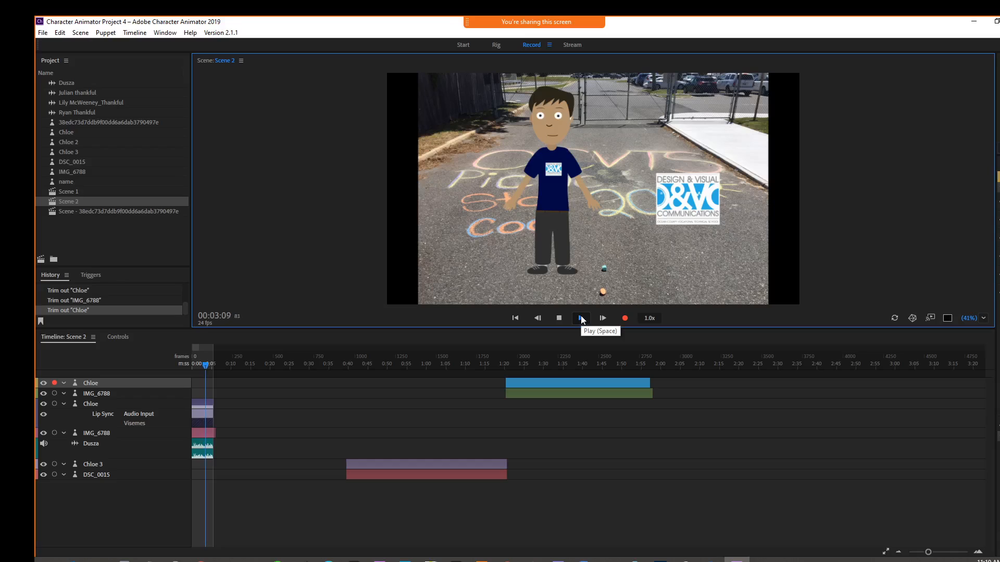
left_click(581, 318)
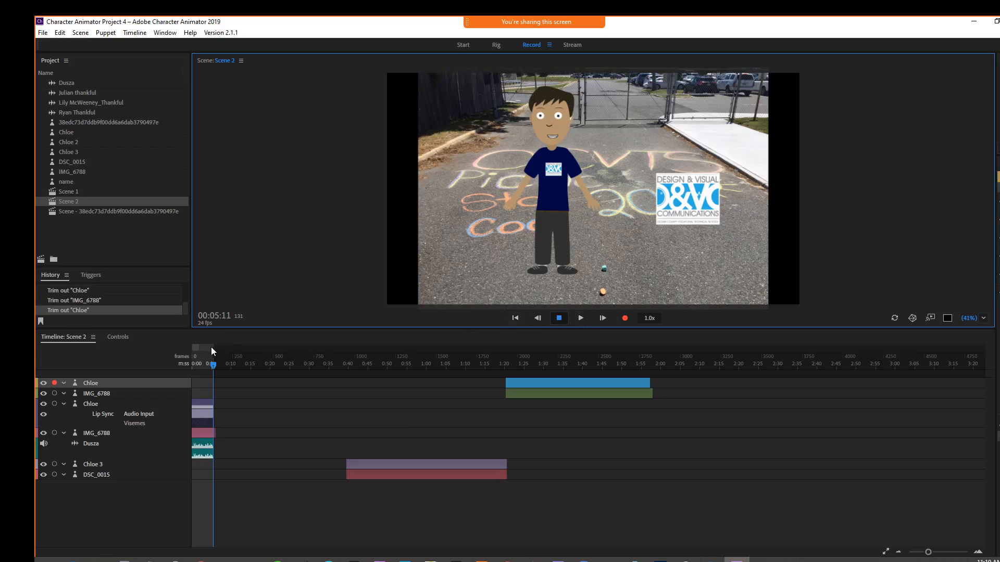
Step: Set the work area end to the playhead at about 0:34
left_click_drag(210, 347, 327, 371)
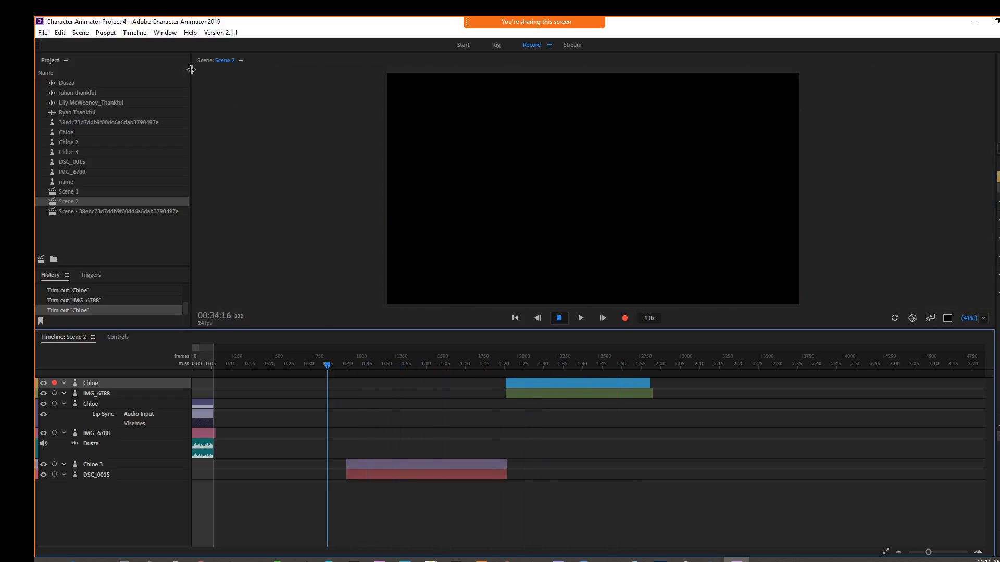
left_click(136, 33)
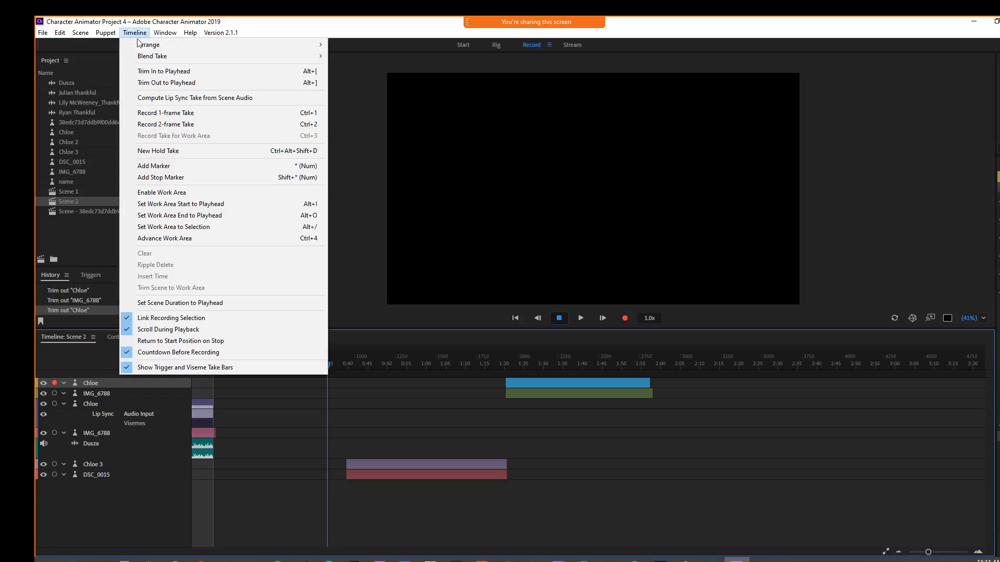
left_click(134, 215)
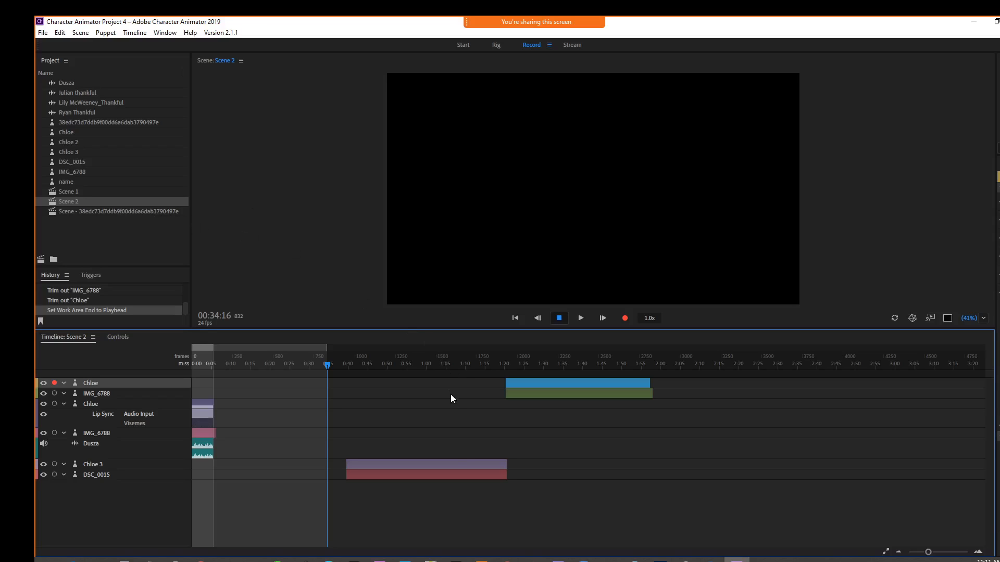
Step: Try to compute a lip sync take from scene audio for the Chloe 3 puppet
left_click(424, 464)
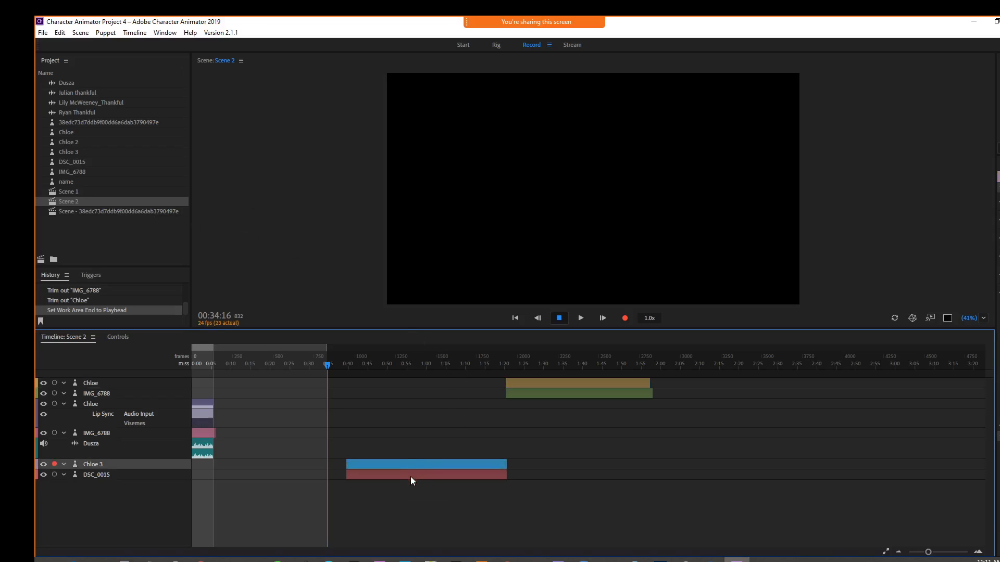
left_click(137, 32)
left_click(150, 98)
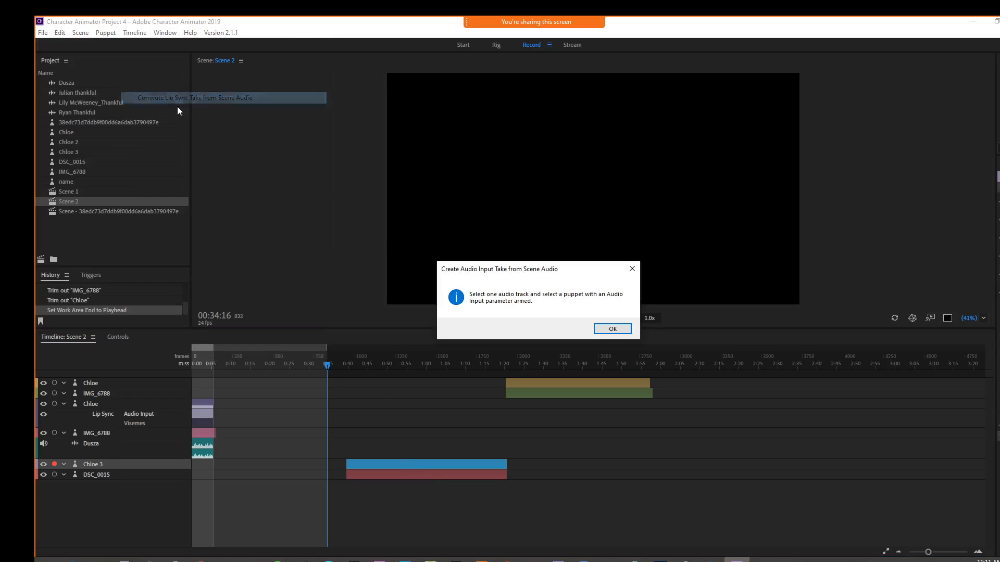
left_click(613, 329)
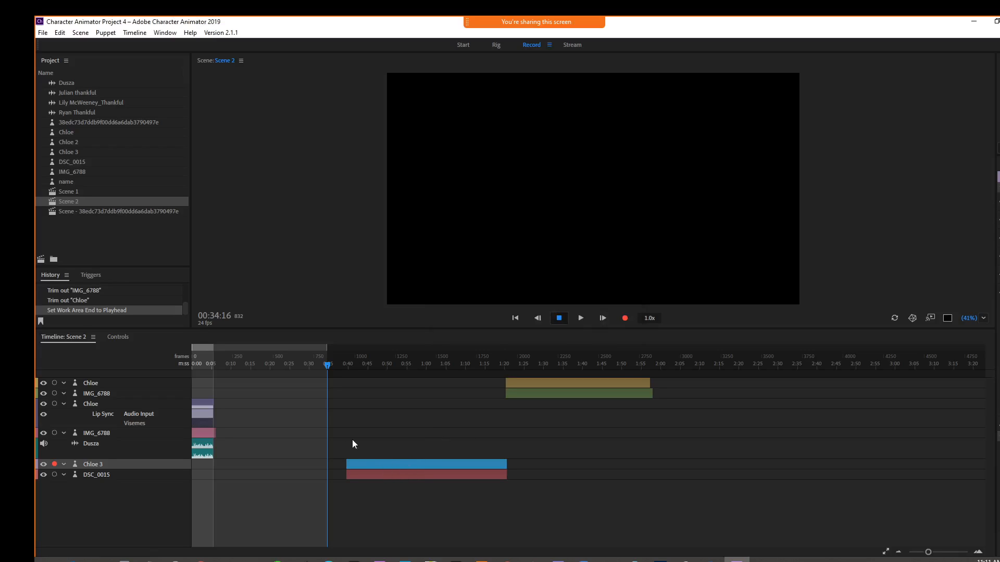
left_click(52, 112)
left_click_drag(52, 104, 100, 475)
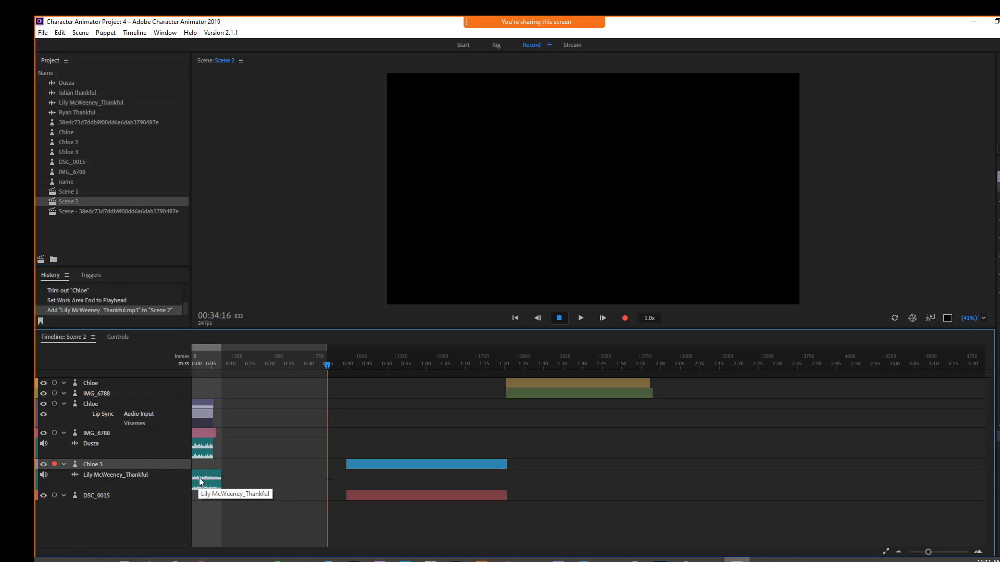
left_click_drag(199, 477, 348, 478)
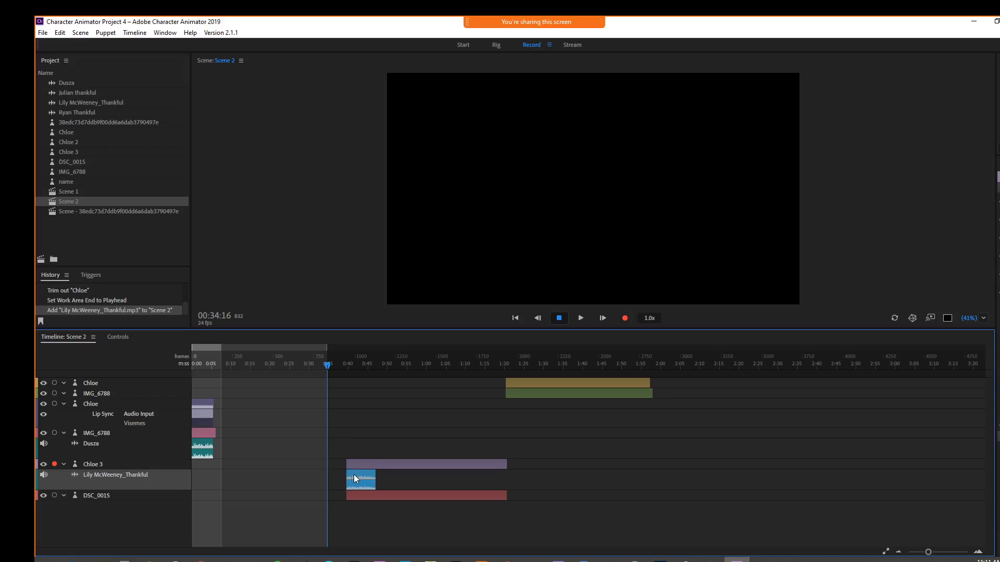
left_click_drag(354, 478, 376, 465)
left_click(482, 464)
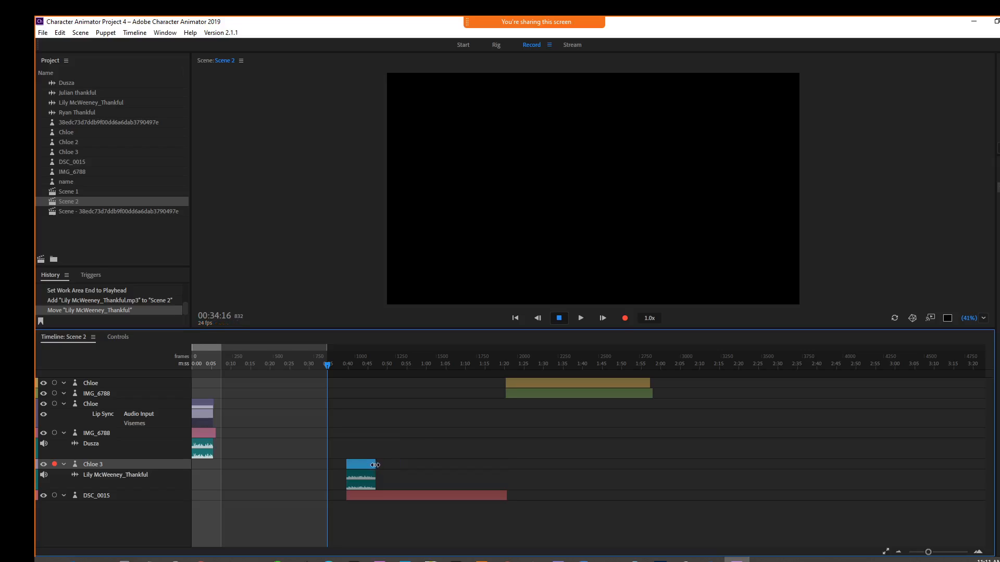
left_click_drag(504, 498, 376, 498)
left_click(355, 464)
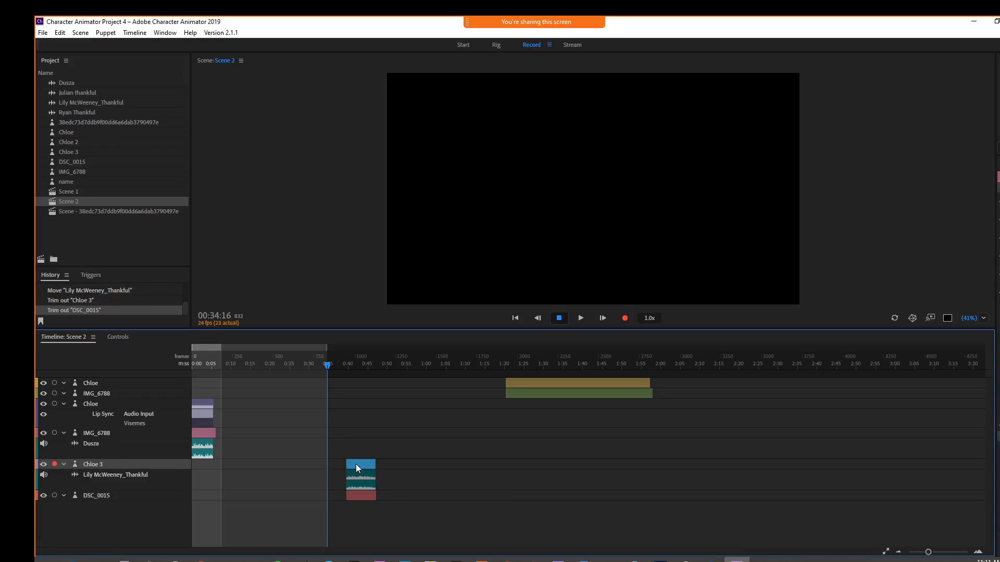
left_click(133, 33)
left_click(154, 95)
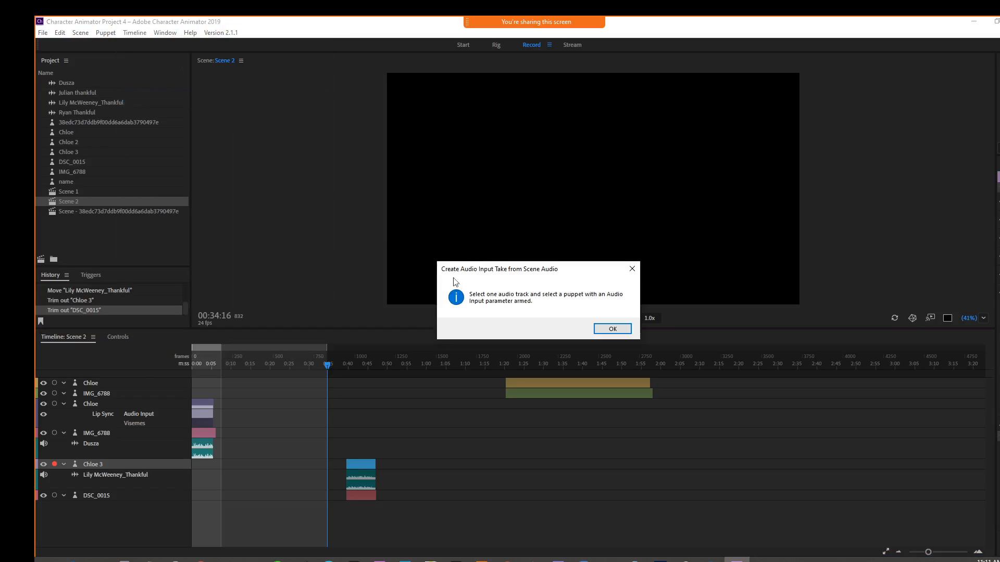
left_click(612, 329)
left_click(355, 464)
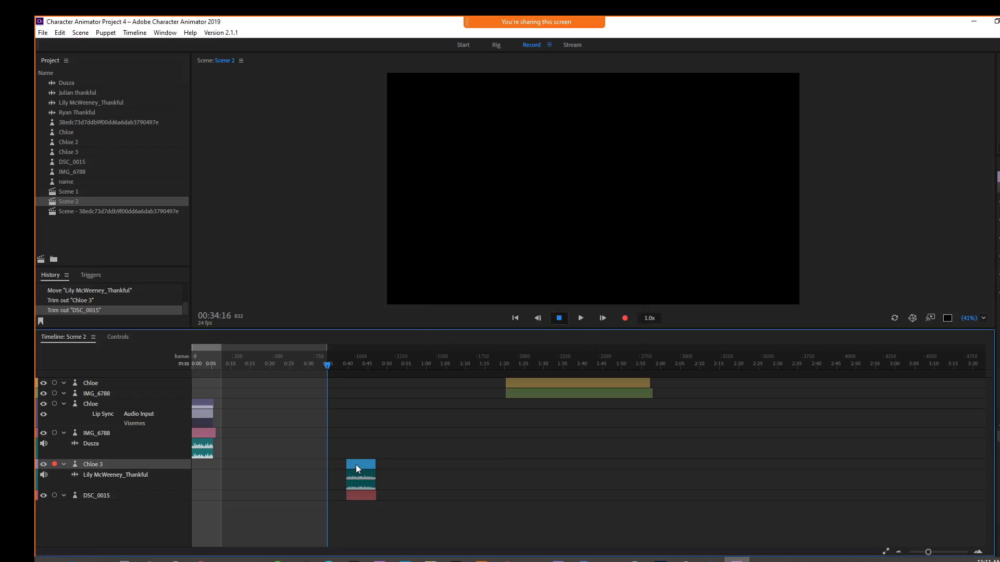
left_click(356, 476, "shift")
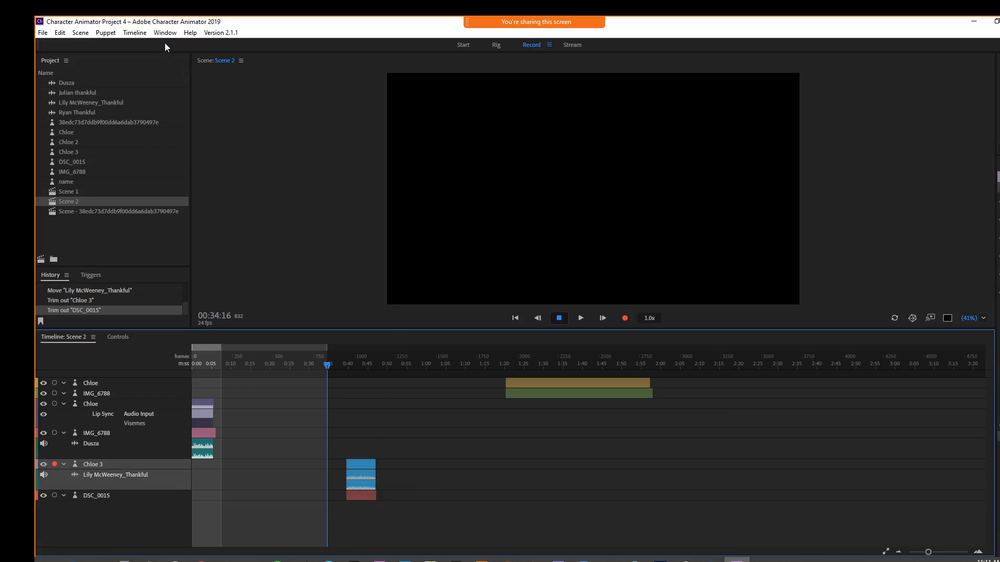
left_click(134, 32)
left_click(178, 99)
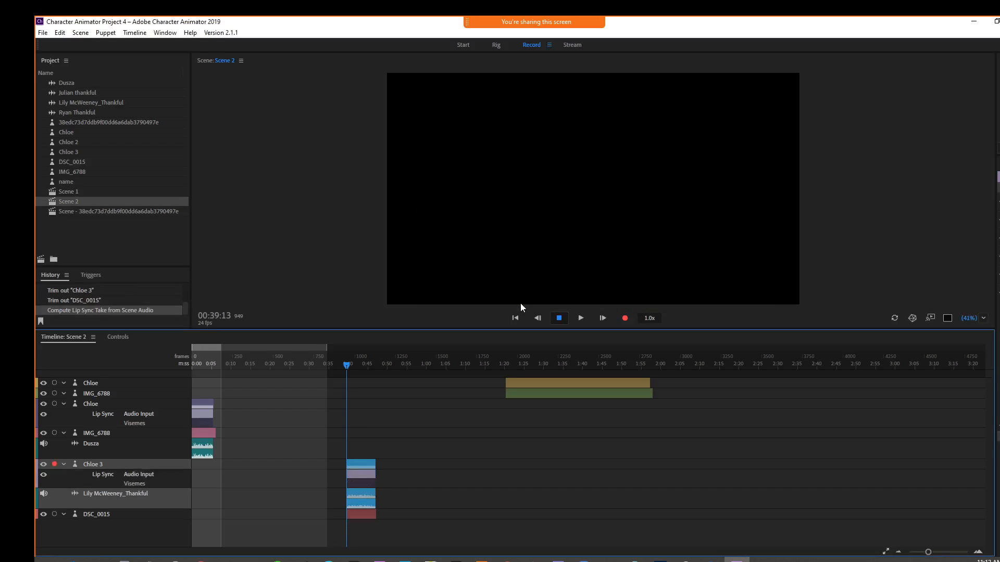
Step: Preview the lip sync, then move the Chloe 3, audio and DSC_0015 clips together to start at about 0:05
left_click(577, 321)
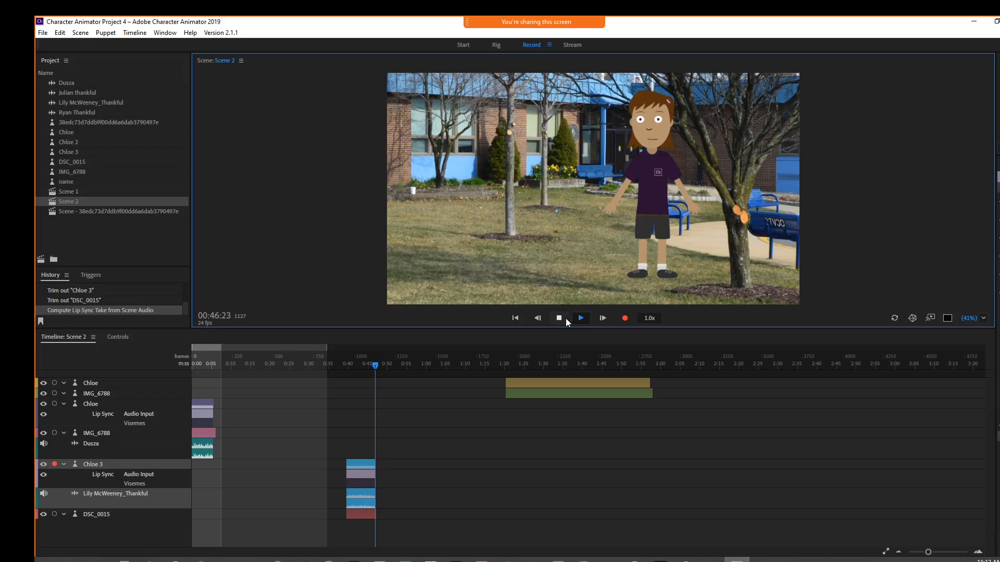
left_click(561, 319)
left_click_drag(339, 452, 376, 514)
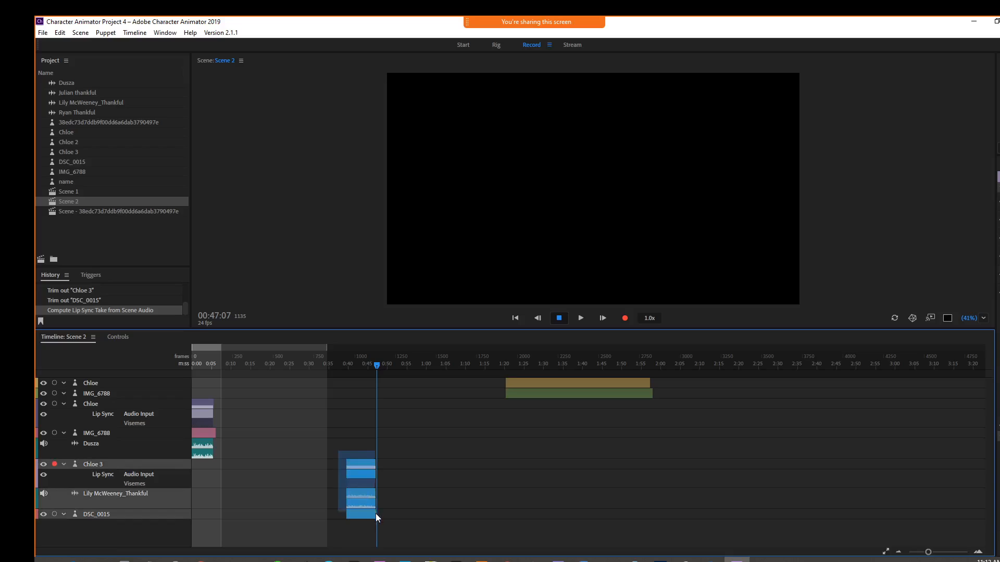
left_click_drag(327, 465, 230, 463)
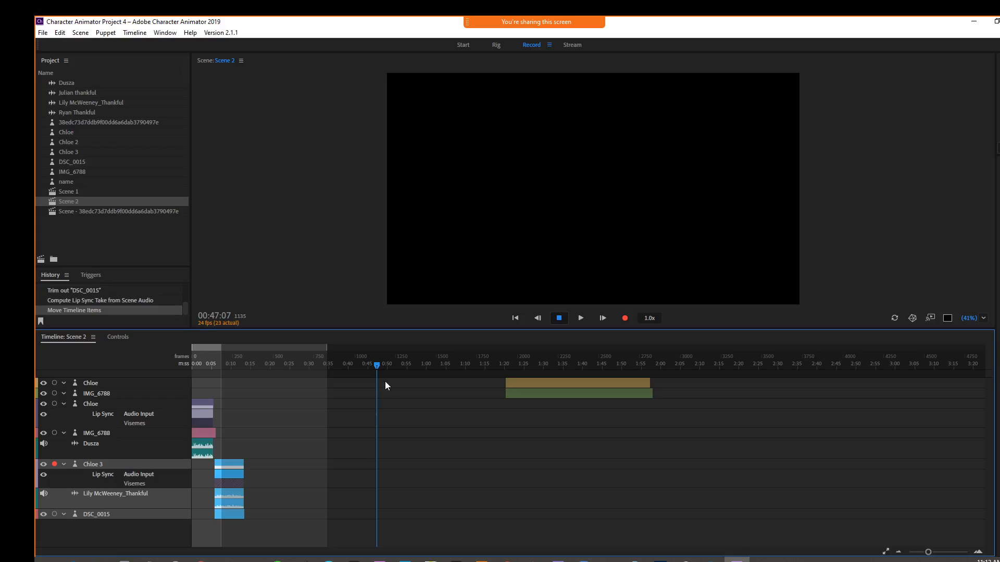
Step: Trim the first IMG_6788 clip to end where the Chloe 3 segment begins, and scrub around 0:09 to check
left_click_drag(374, 366, 227, 368)
left_click(211, 432)
left_click_drag(212, 431, 214, 431)
left_click(229, 366)
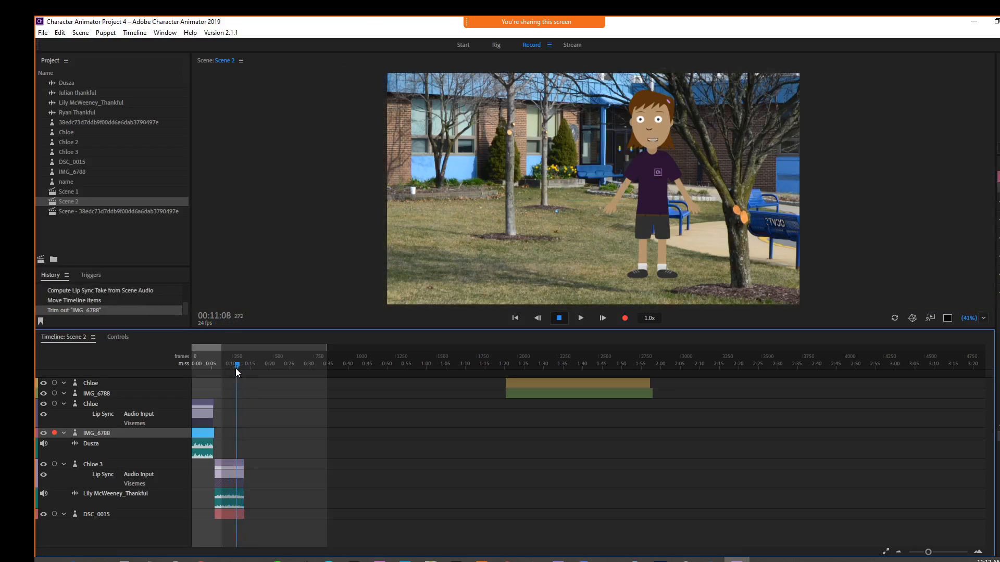
left_click(228, 368)
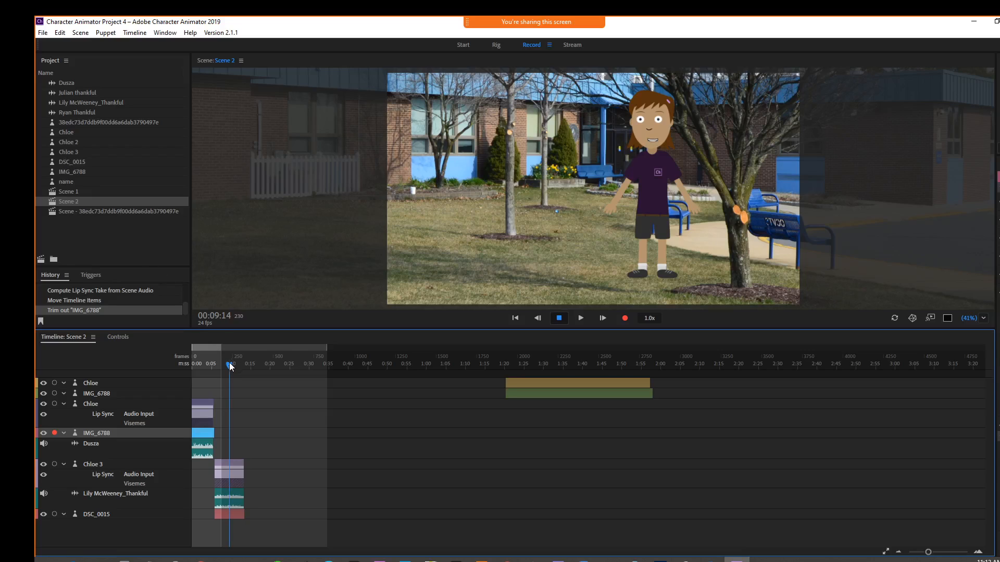
Step: Move the upper Chloe and IMG_6788 clips to start where Chloe 3 ends, about 0:13, and scrub to preview
left_click_drag(229, 363, 280, 391)
left_click(539, 382)
left_click(542, 393, "shift")
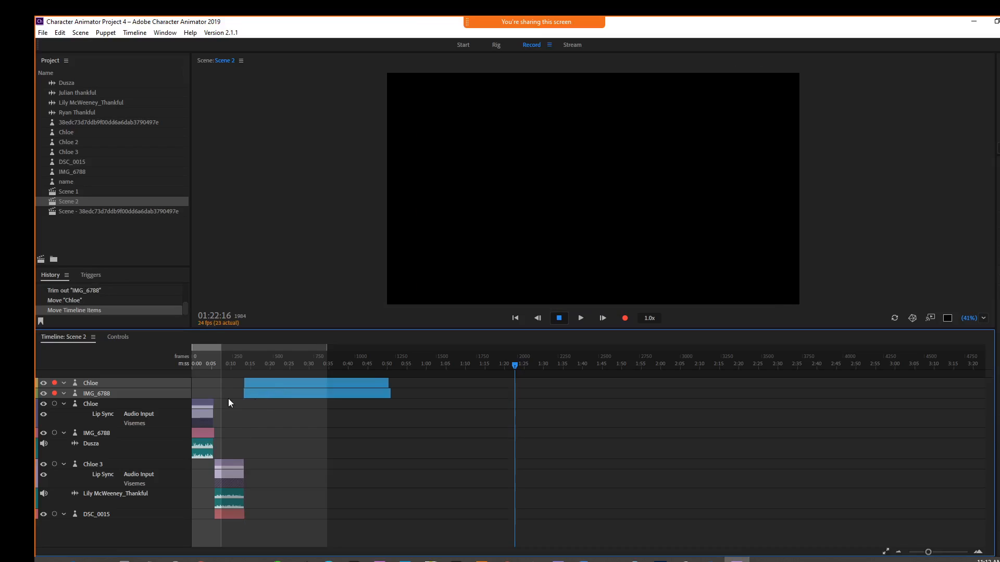
left_click(64, 405)
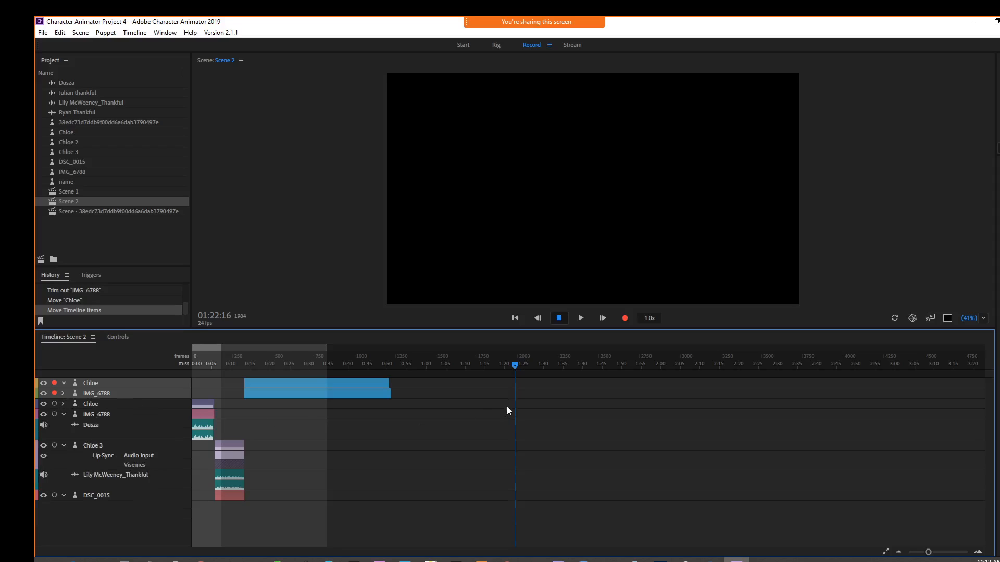
left_click_drag(513, 365, 261, 362)
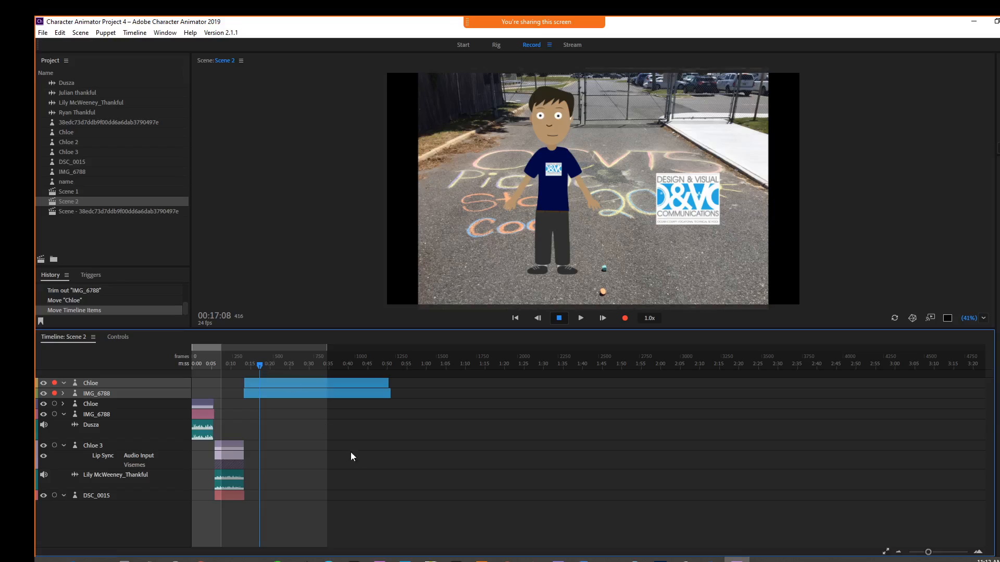